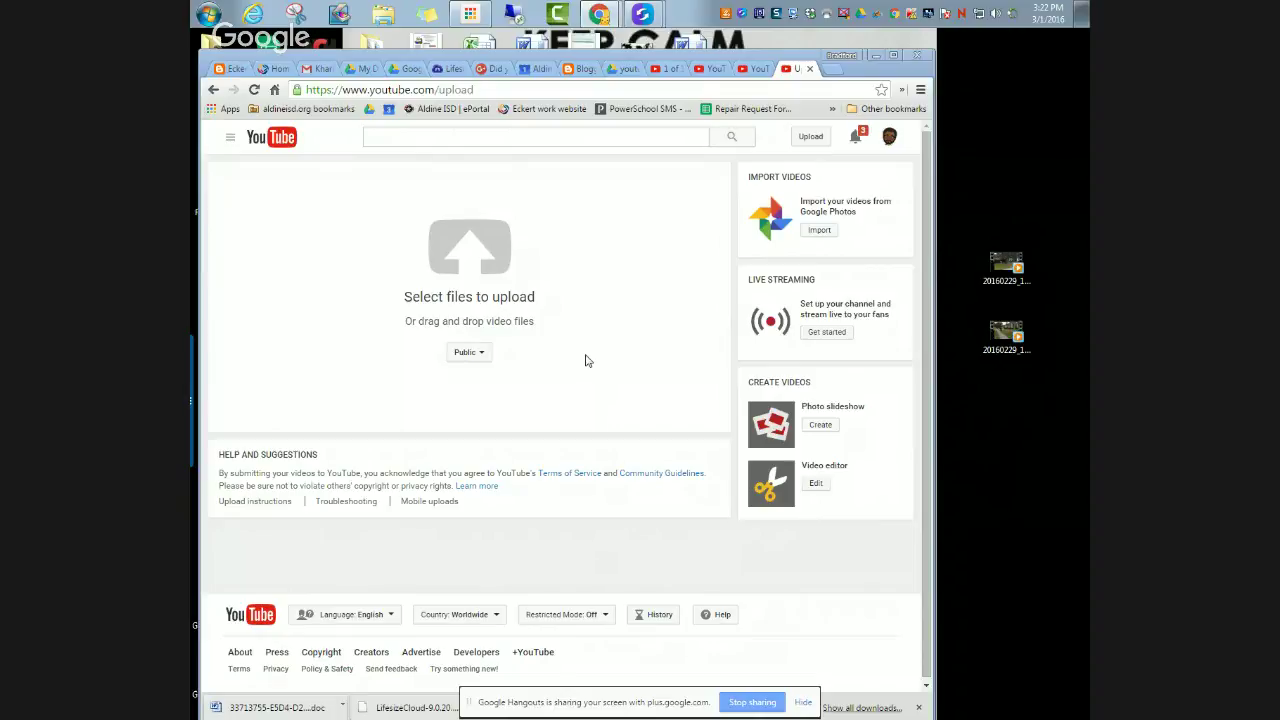
pyautogui.click(484, 353)
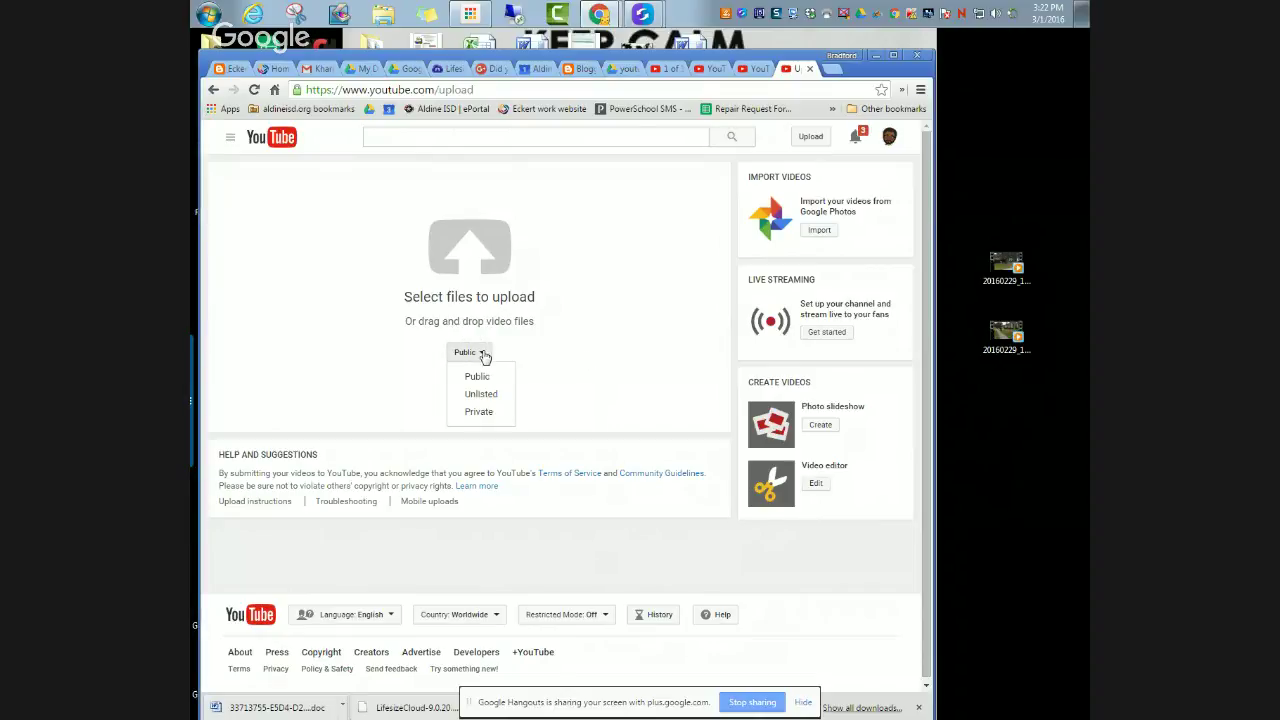
pyautogui.click(480, 412)
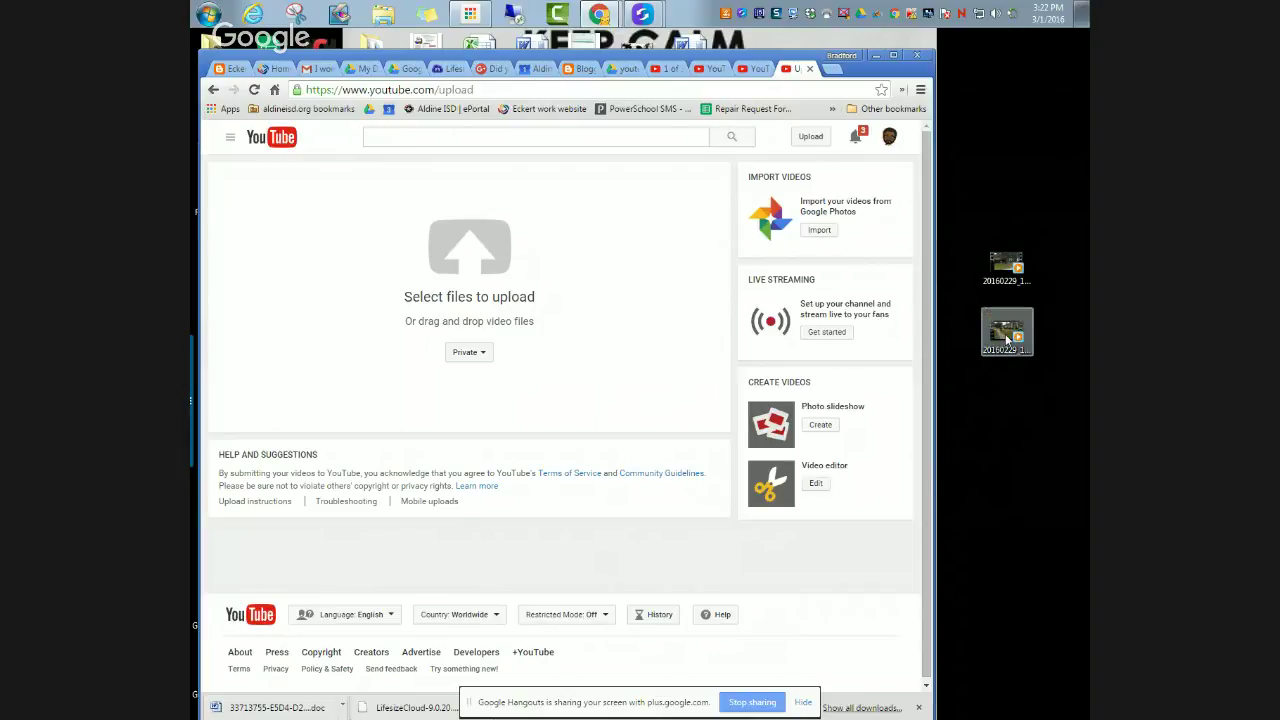
pyautogui.moveTo(1007, 340); pyautogui.dragTo(489, 268)
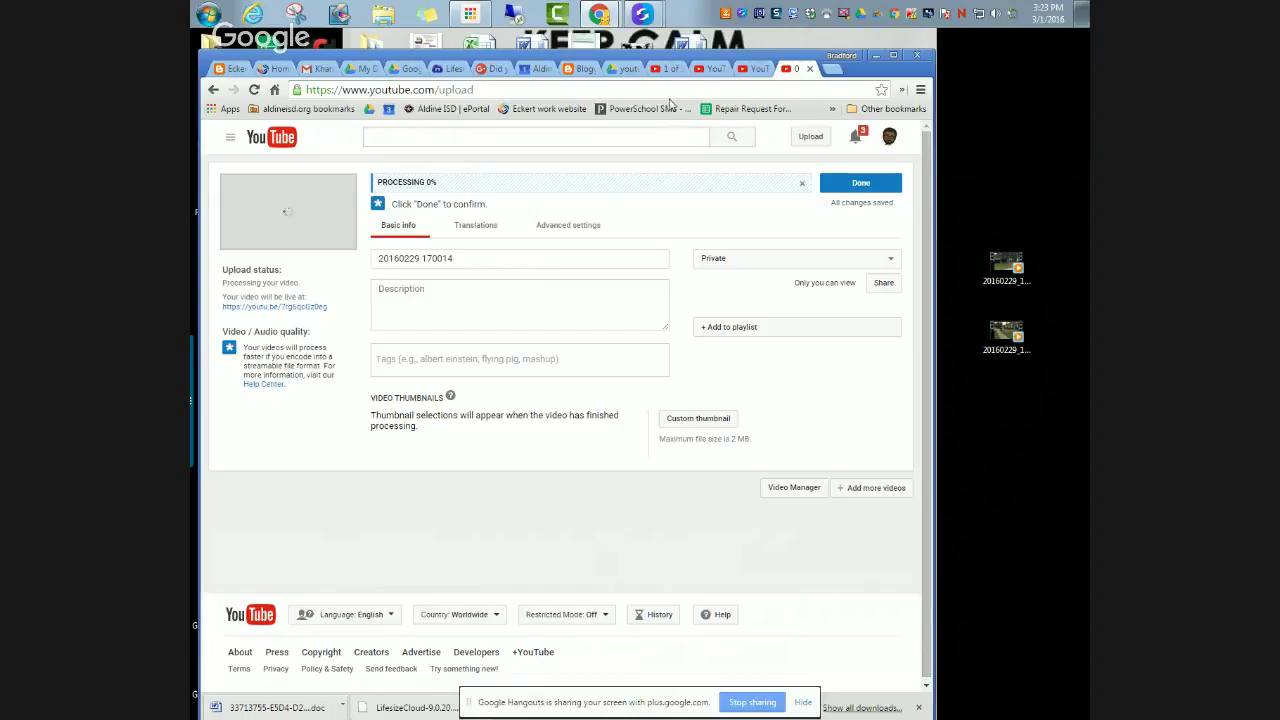
pyautogui.click(706, 72)
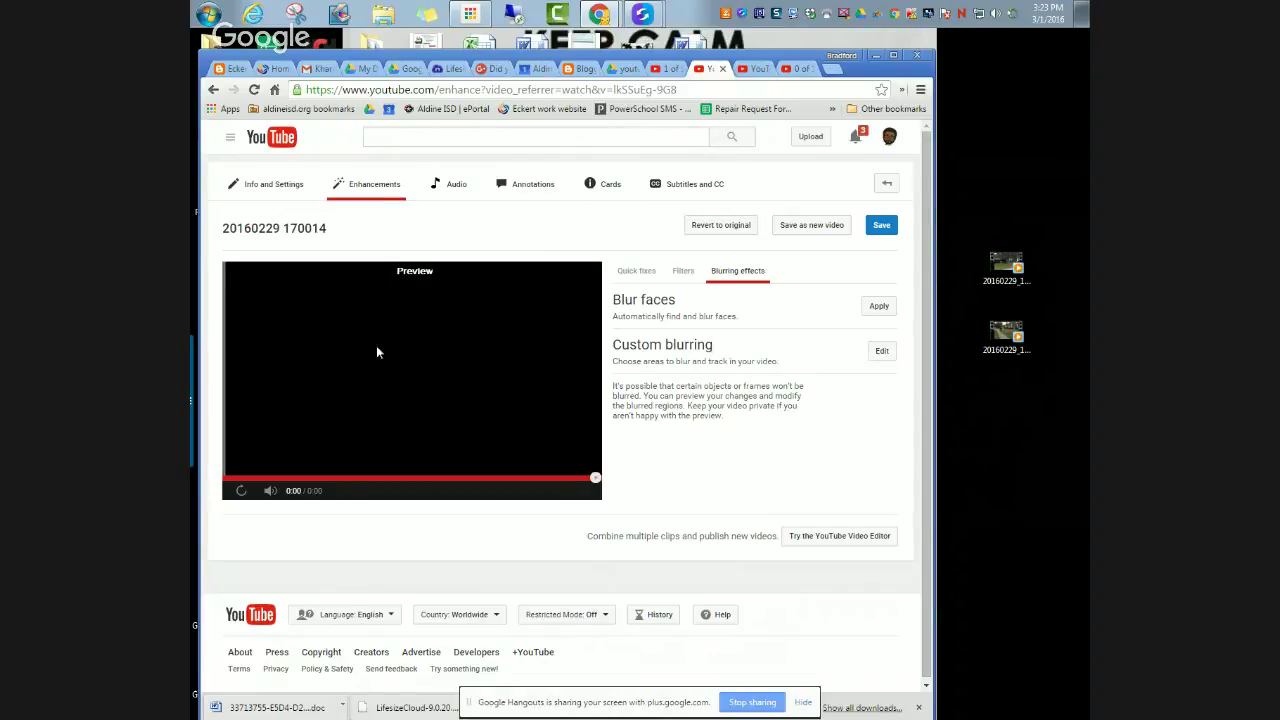
pyautogui.click(800, 72)
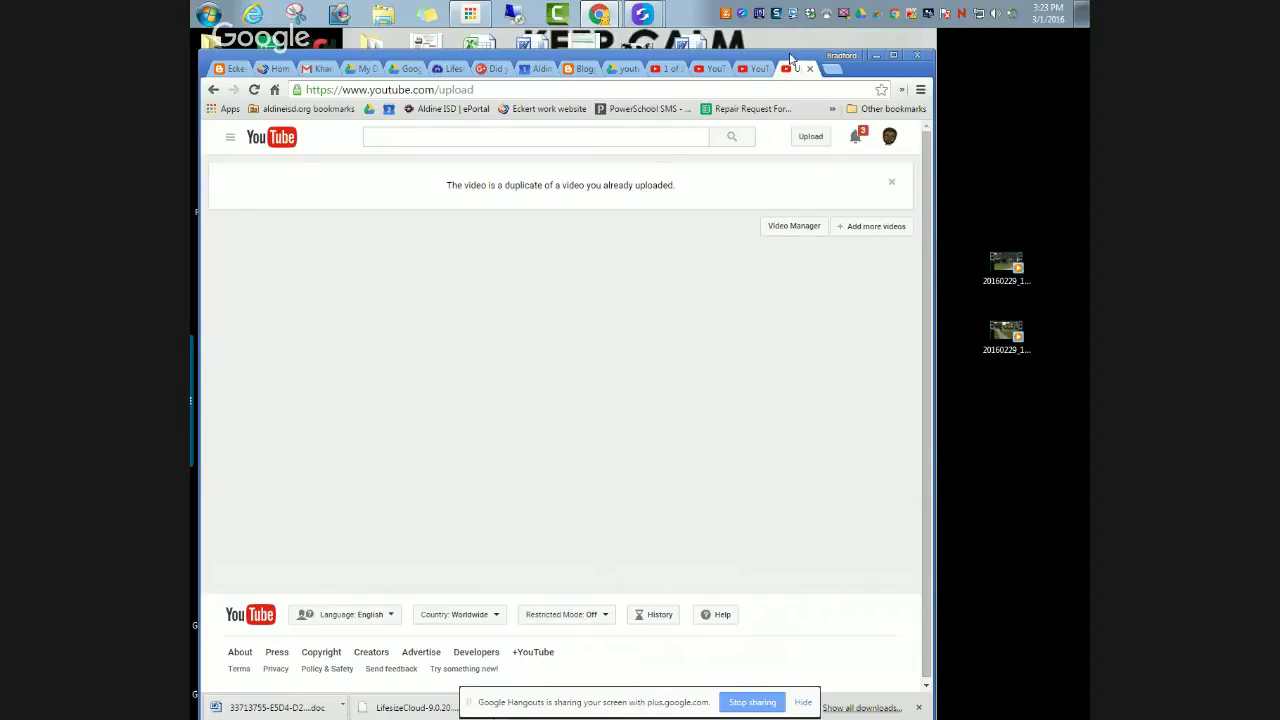
pyautogui.click(755, 72)
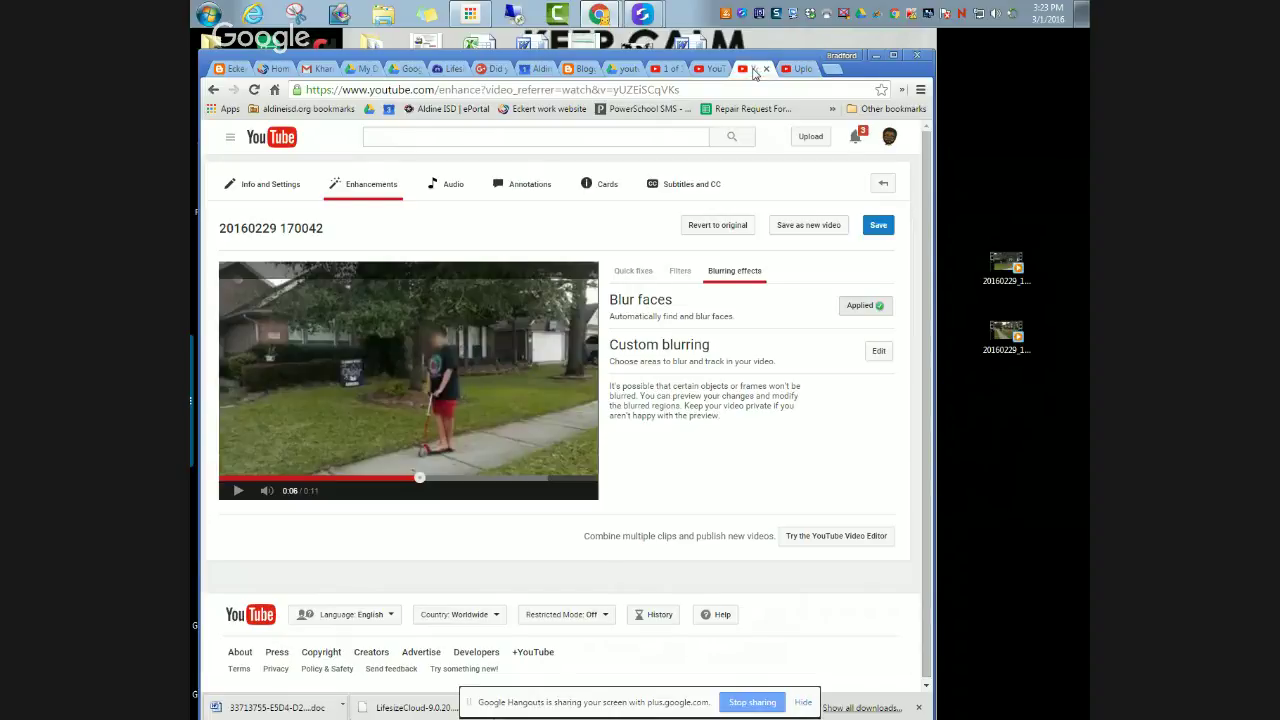
pyautogui.click(710, 70)
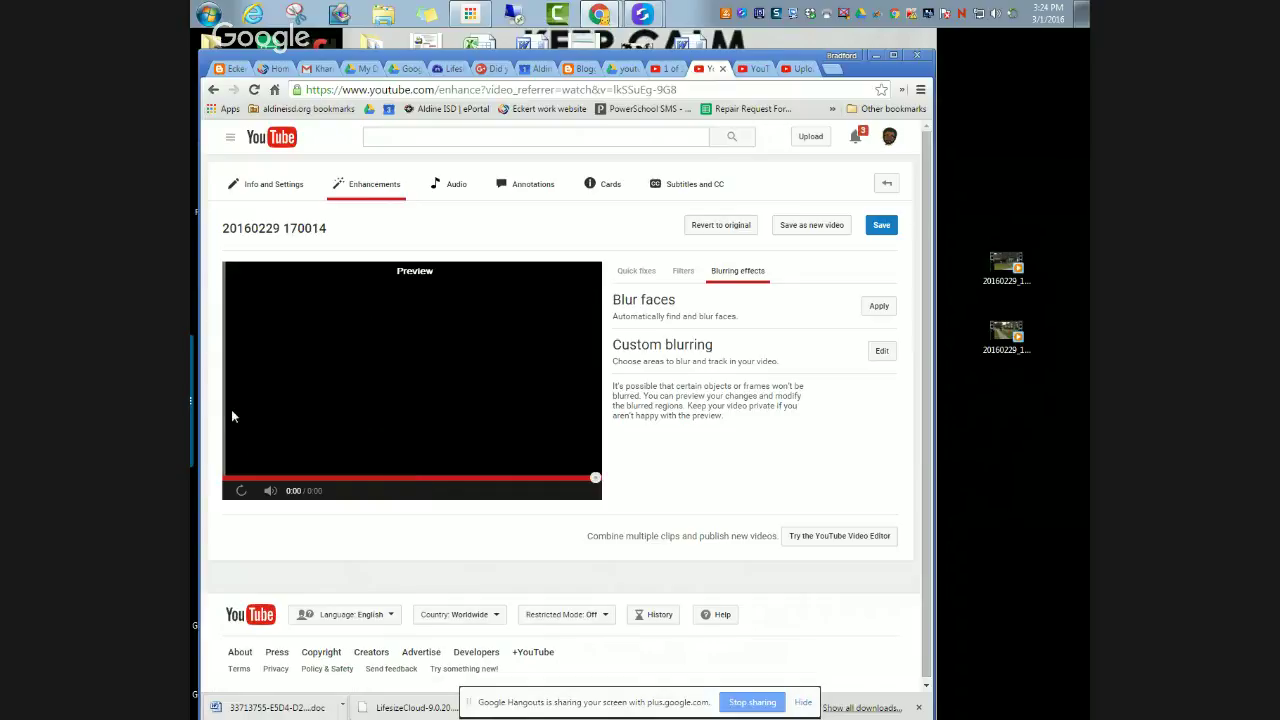
# Split the preview midway between original and edited versions, and apply automatic face blurring
pyautogui.moveTo(222, 401); pyautogui.dragTo(405, 384)
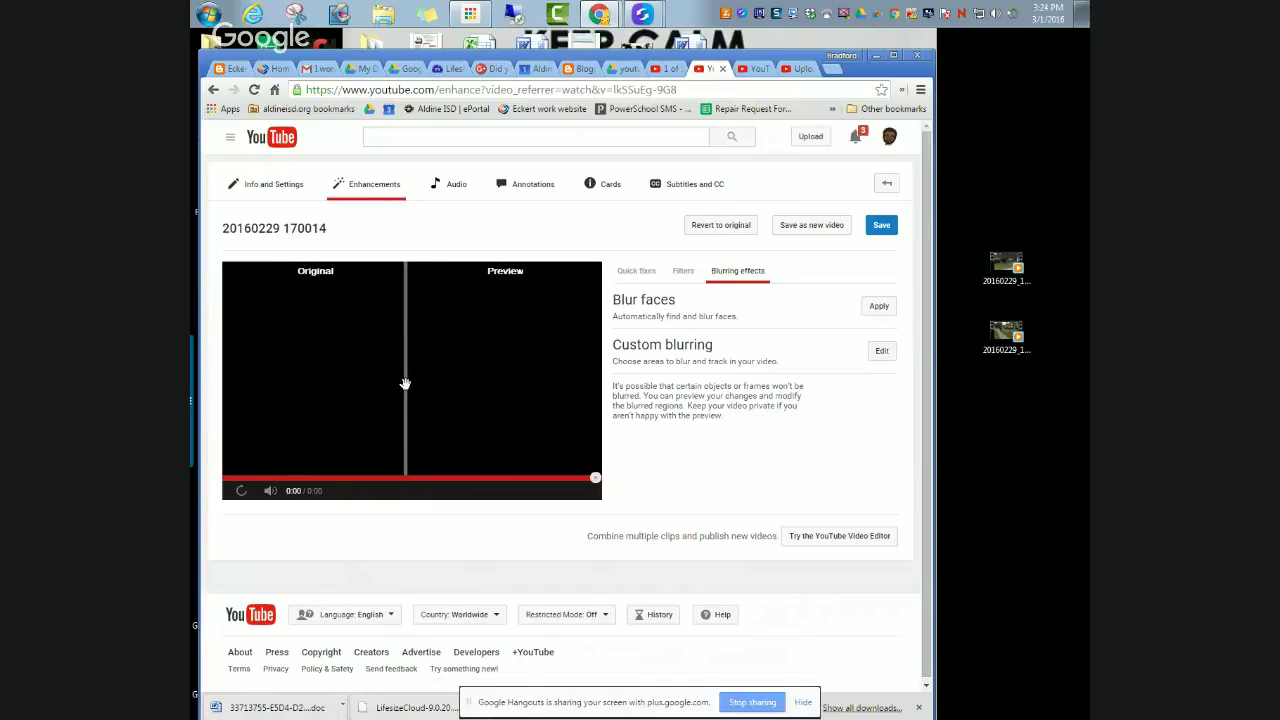
pyautogui.click(870, 310)
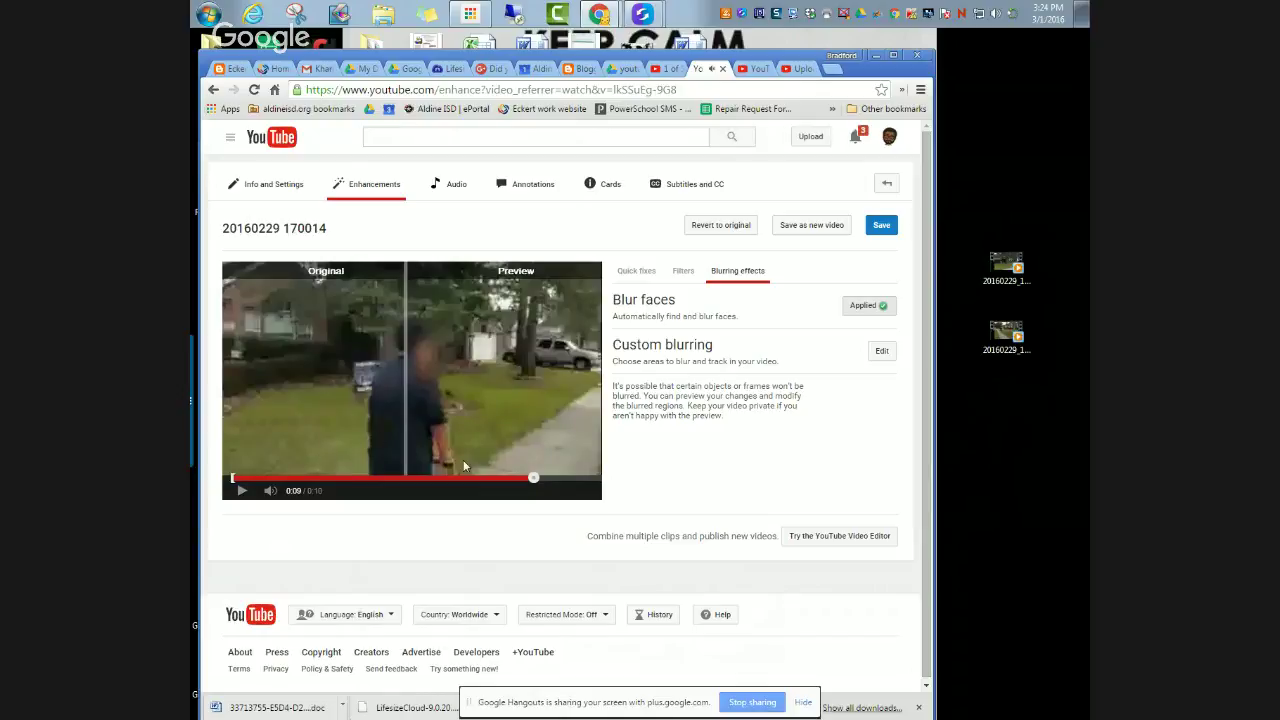
# Replay the face-blurred video from about 0:04 and pause it at about 0:07
pyautogui.click(524, 480)
pyautogui.moveTo(524, 480); pyautogui.dragTo(367, 484)
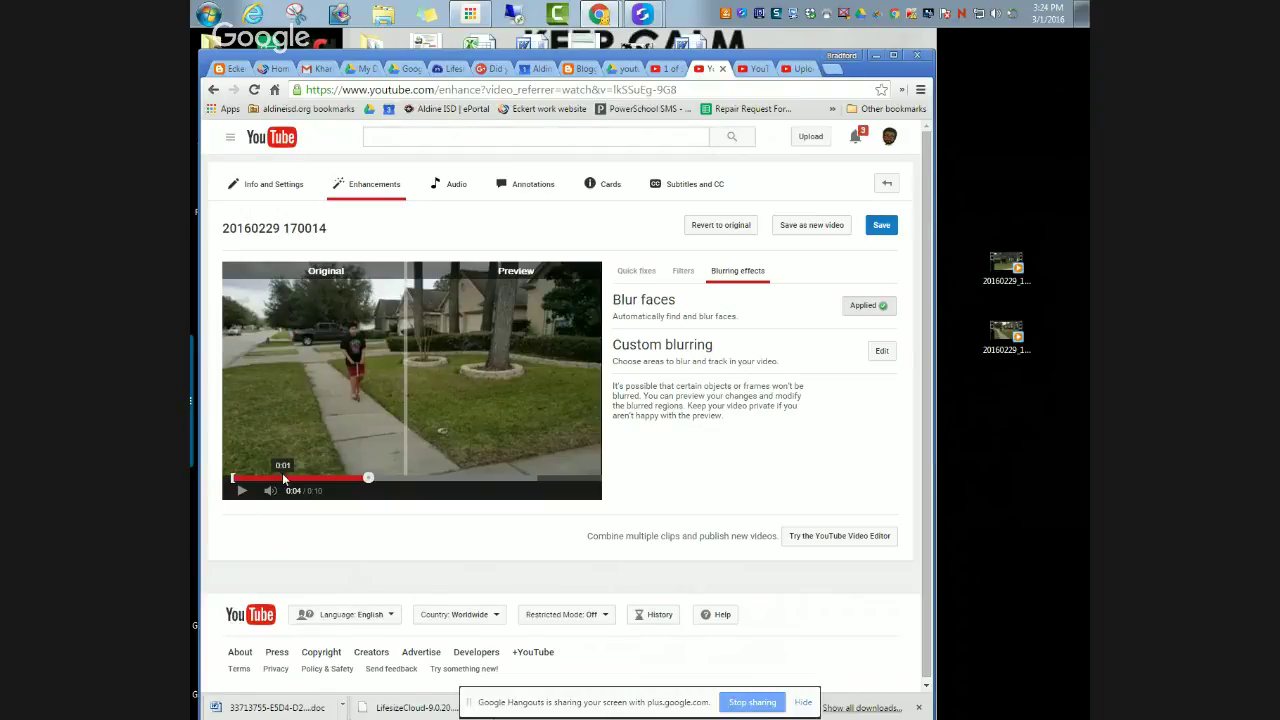
pyautogui.click(239, 493)
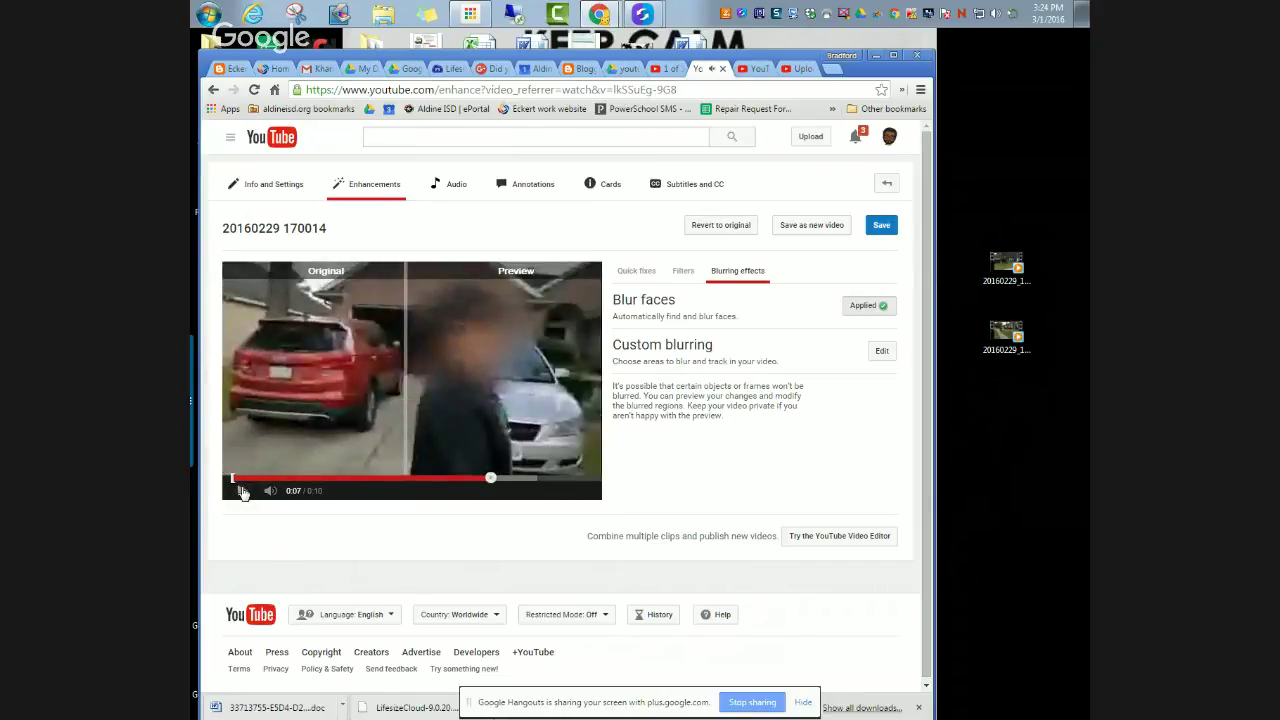
pyautogui.click(242, 493)
# Extend the edited preview across the whole frame and play it from the start to about 0:07
pyautogui.moveTo(401, 367); pyautogui.dragTo(336, 371)
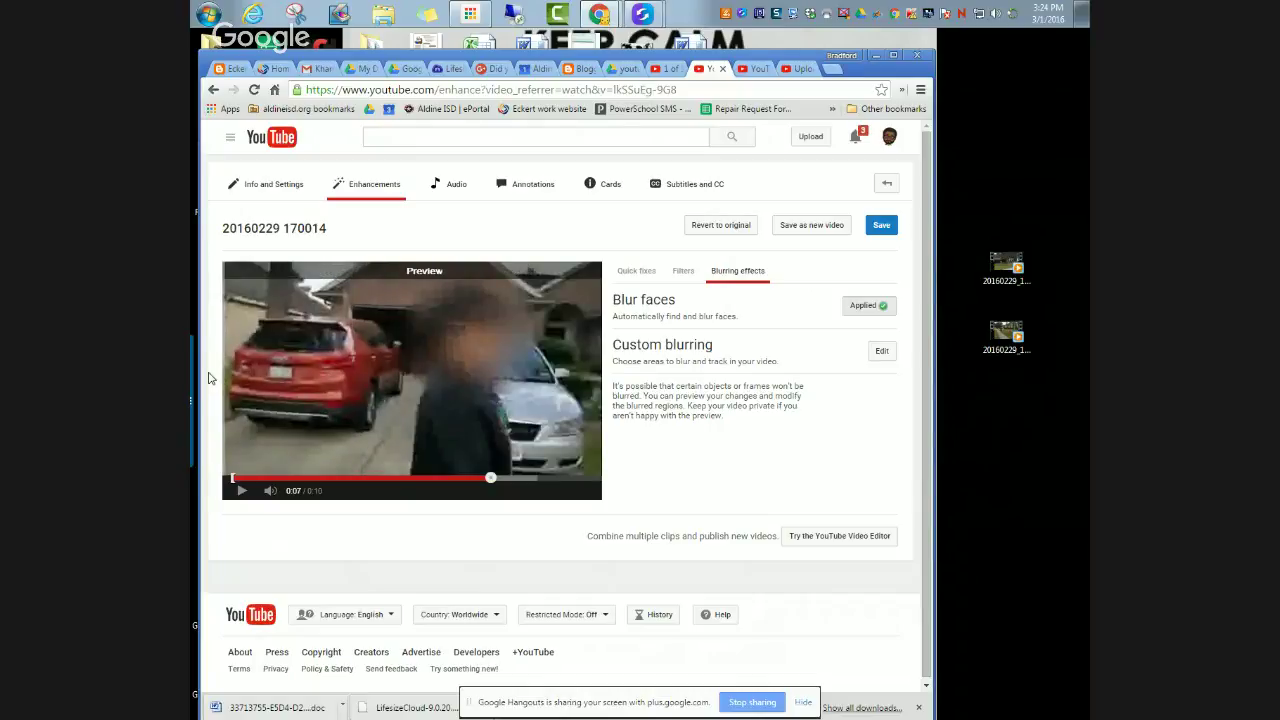
pyautogui.moveTo(486, 477); pyautogui.dragTo(222, 490)
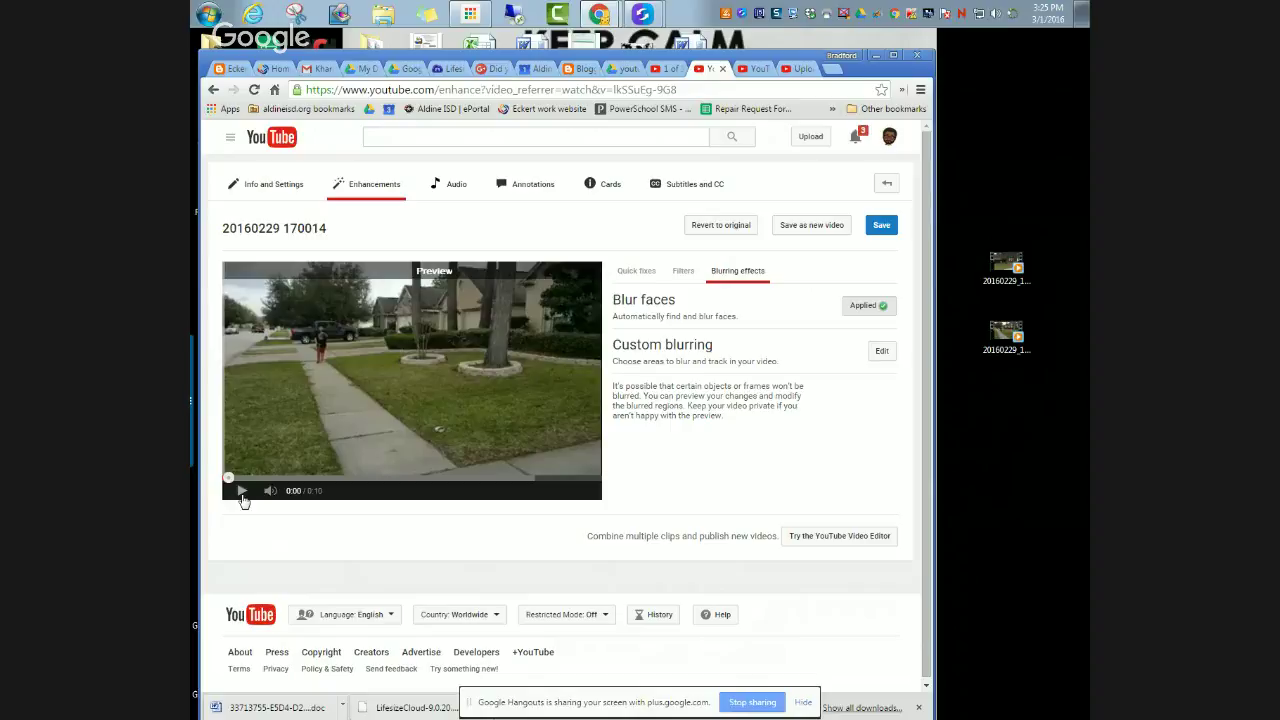
pyautogui.click(242, 492)
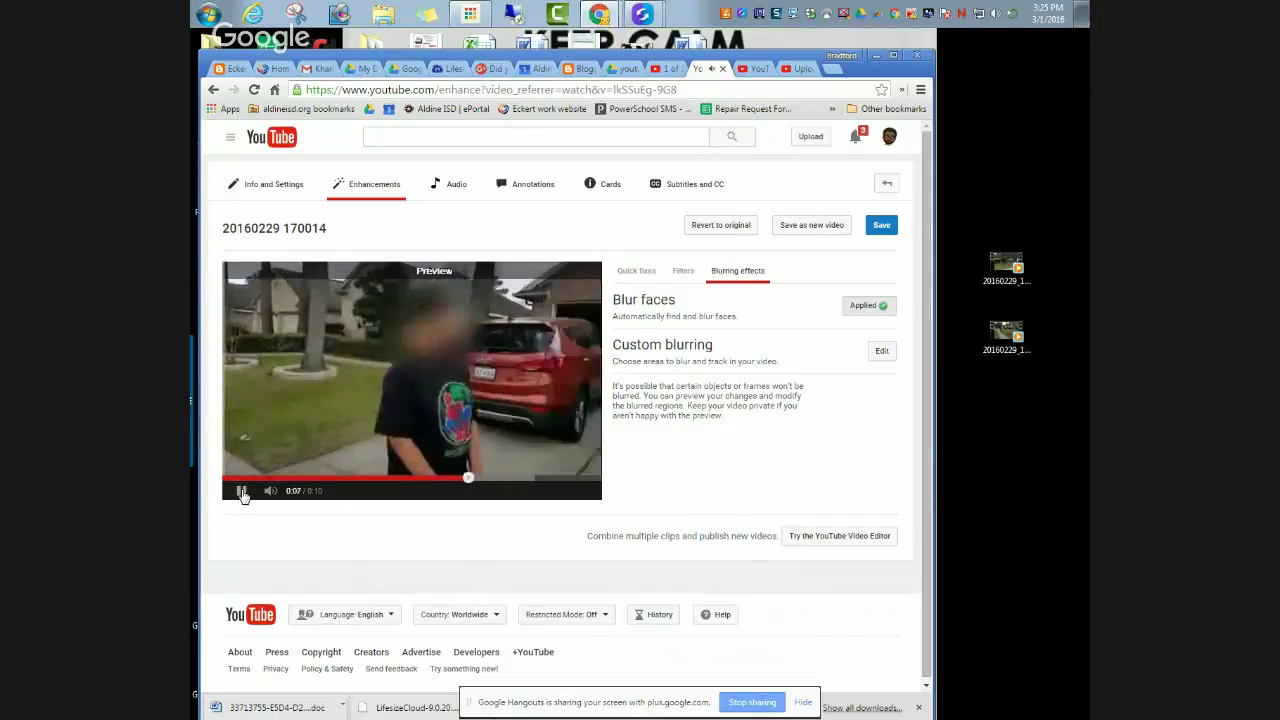
pyautogui.click(242, 493)
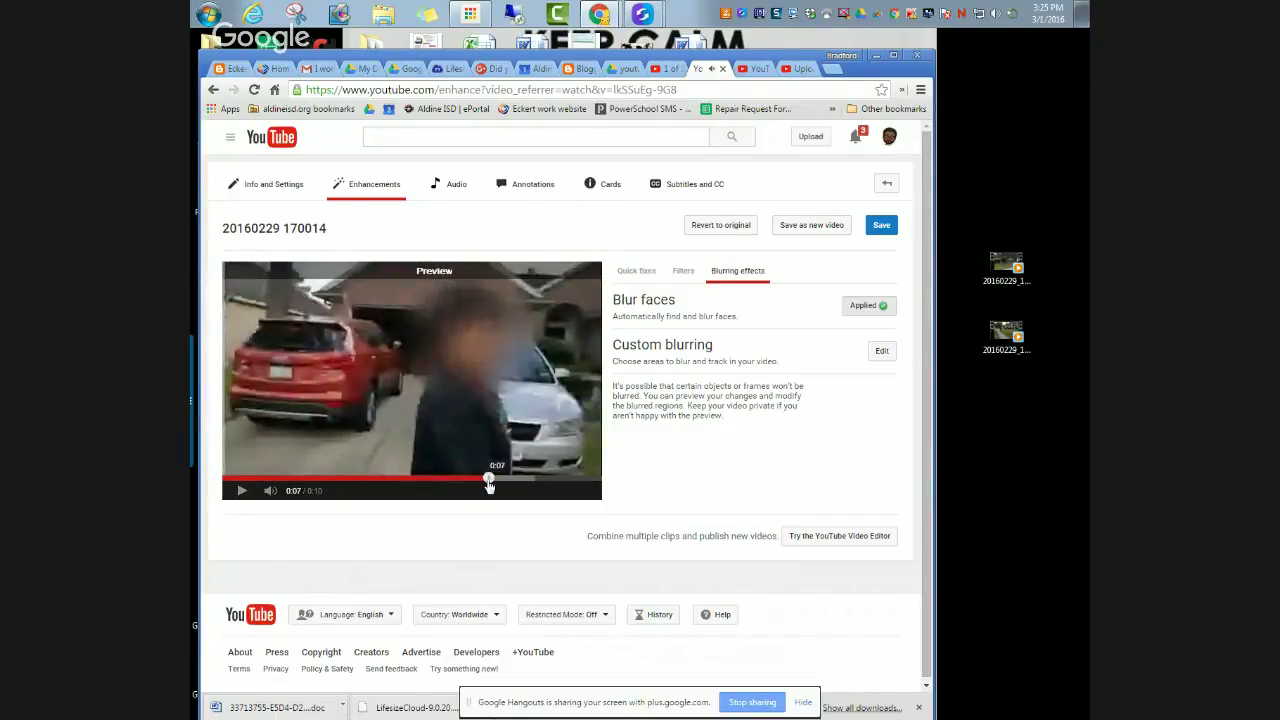
# Examine the face blur by replaying the video from near the start, pausing at about 0:04 and 0:07
pyautogui.click(250, 484)
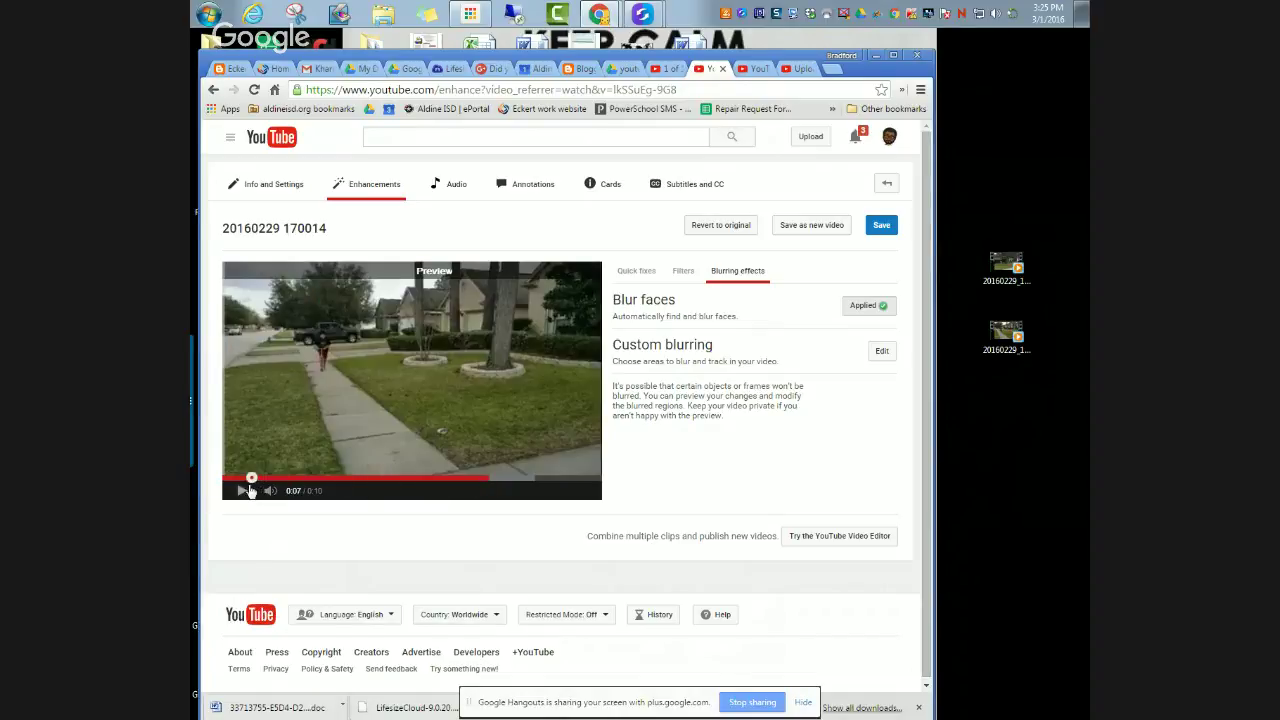
pyautogui.moveTo(250, 489); pyautogui.dragTo(244, 489)
pyautogui.click(242, 496)
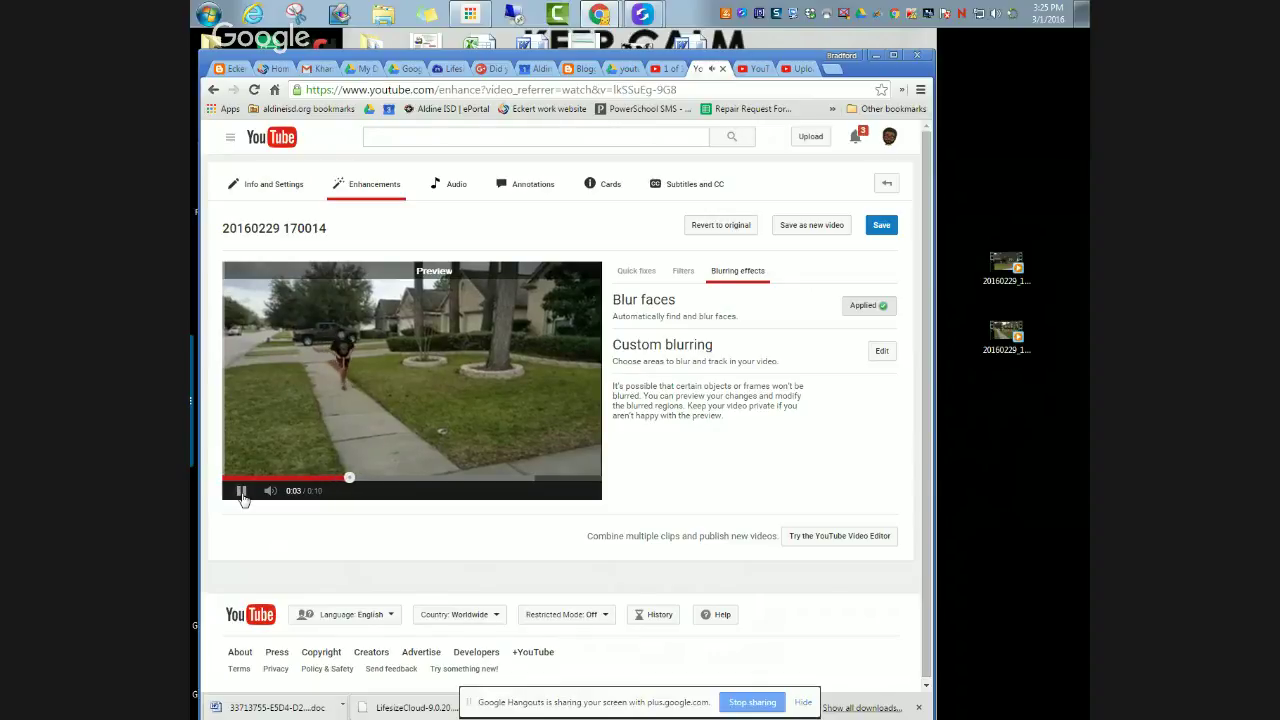
pyautogui.click(242, 494)
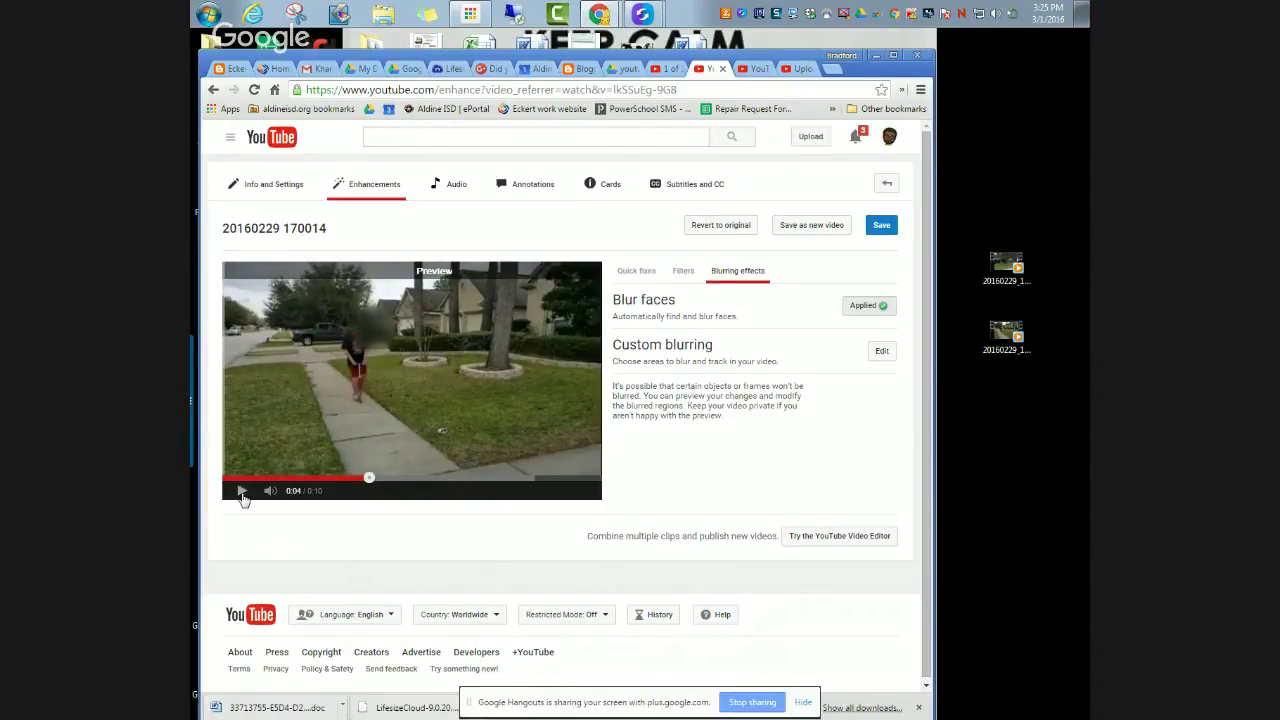
pyautogui.click(242, 494)
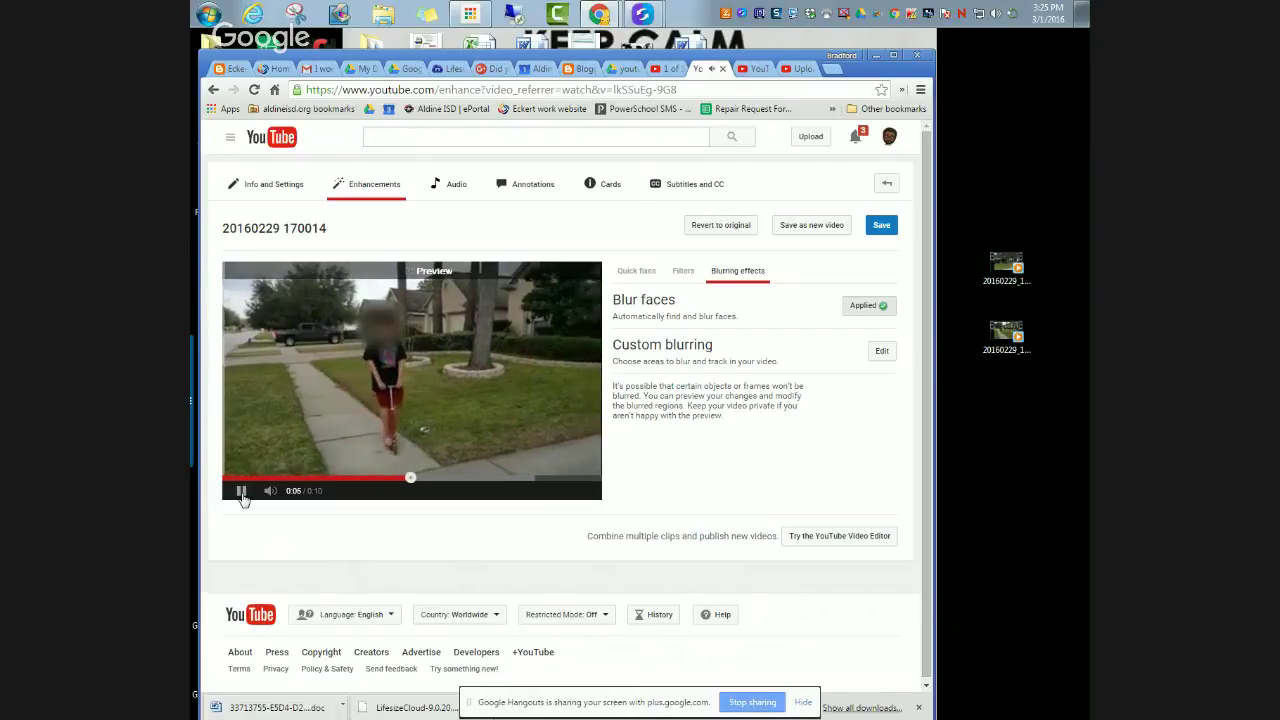
pyautogui.click(242, 494)
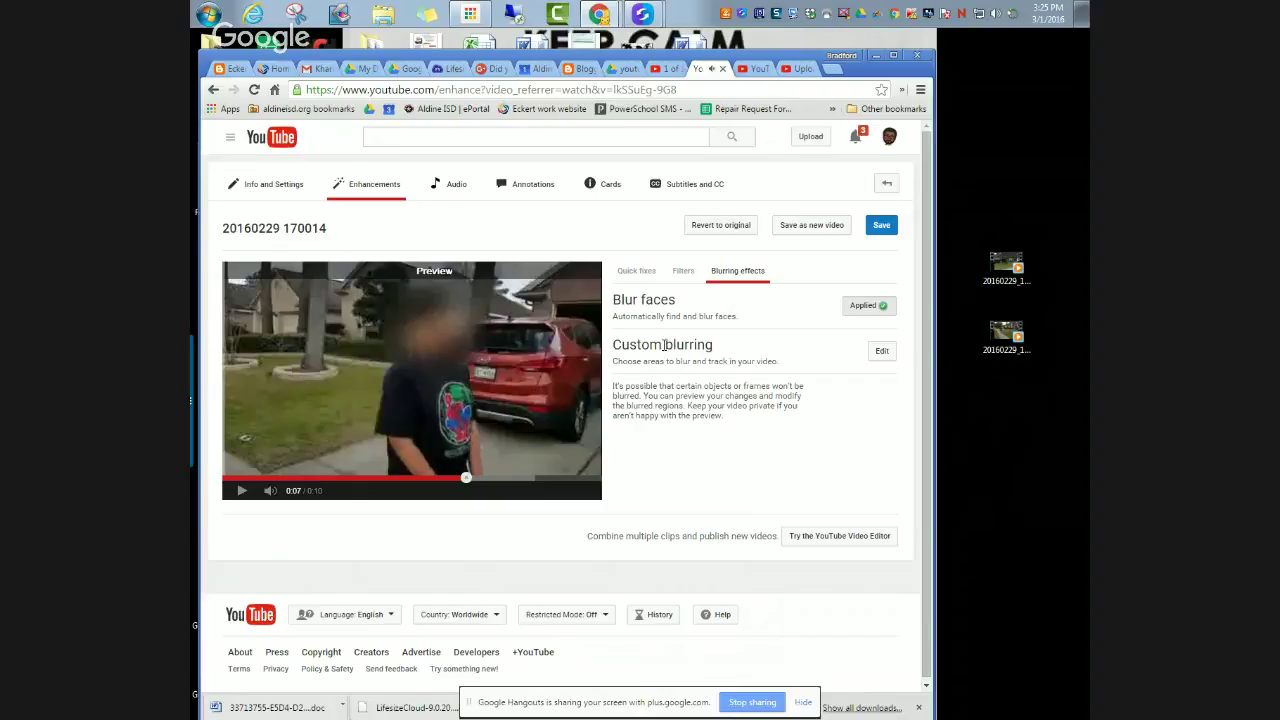
# Turn off automatic face blurring and replay the unblurred video, returning it to the start
pyautogui.click(856, 310)
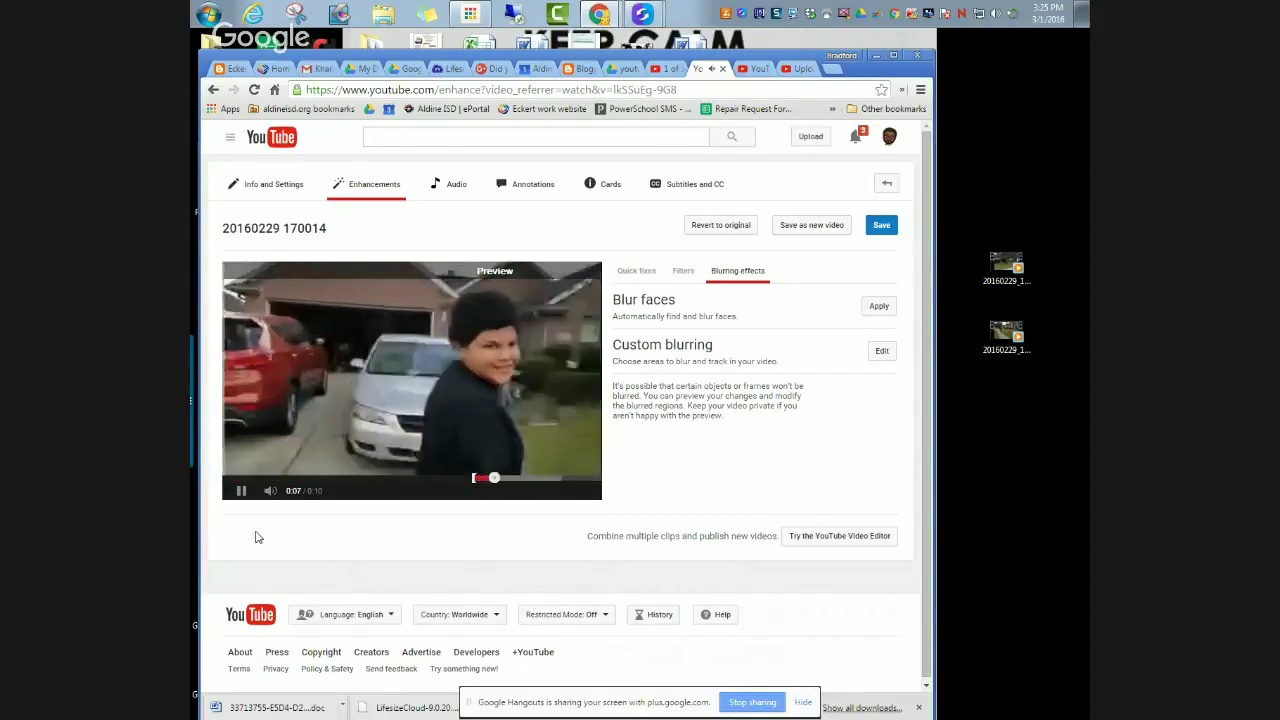
pyautogui.click(422, 424)
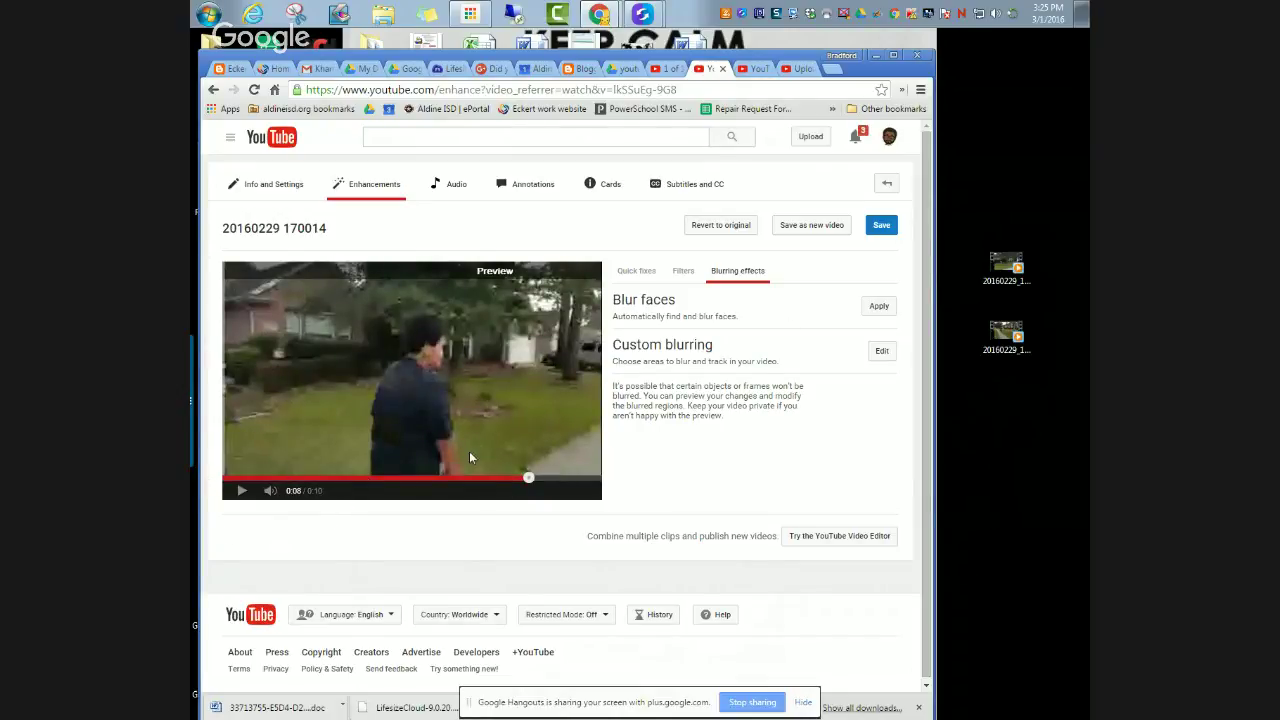
pyautogui.click(243, 491)
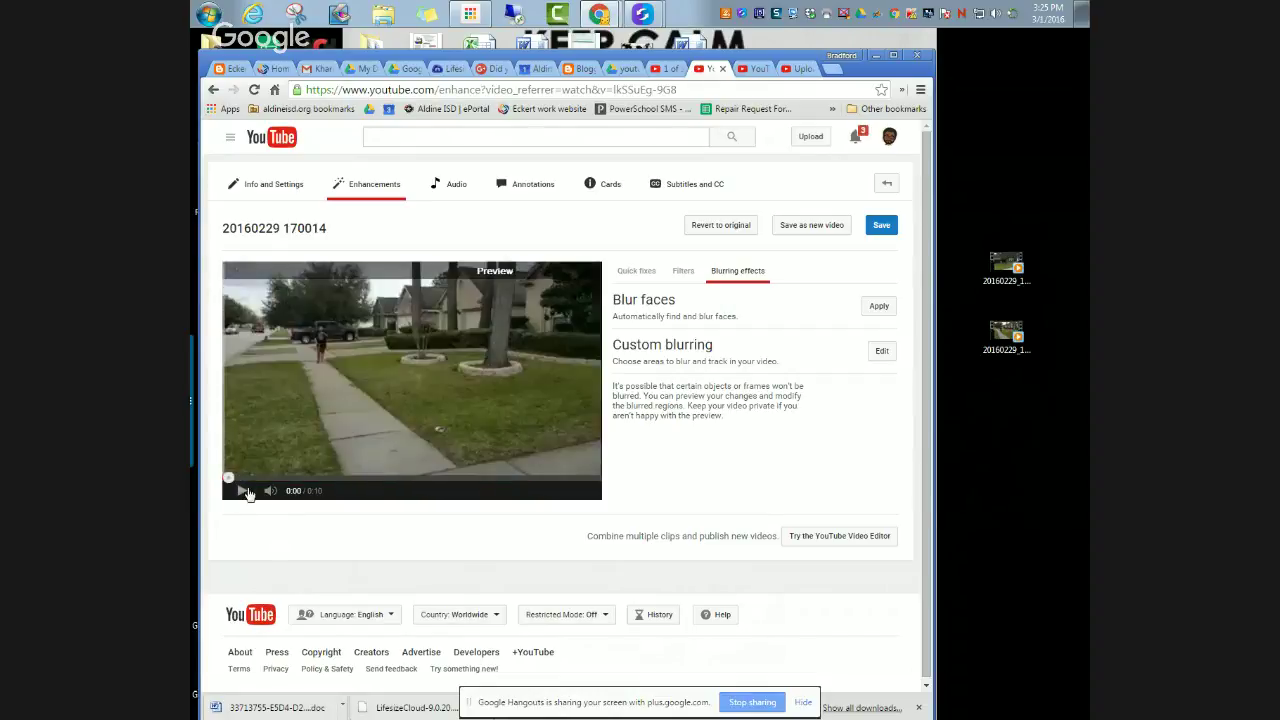
pyautogui.click(242, 494)
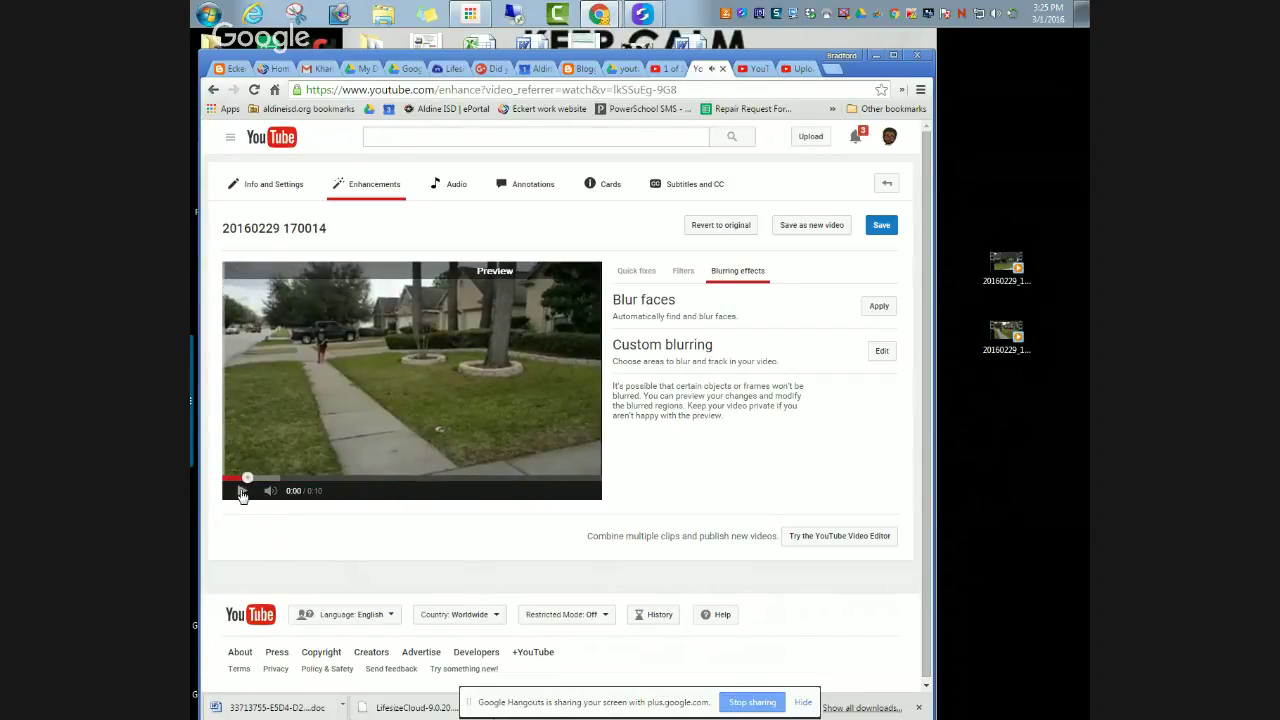
# In Custom Blurring, draw a small blur area on the lawn and a larger one over the house and thin tree
pyautogui.click(881, 353)
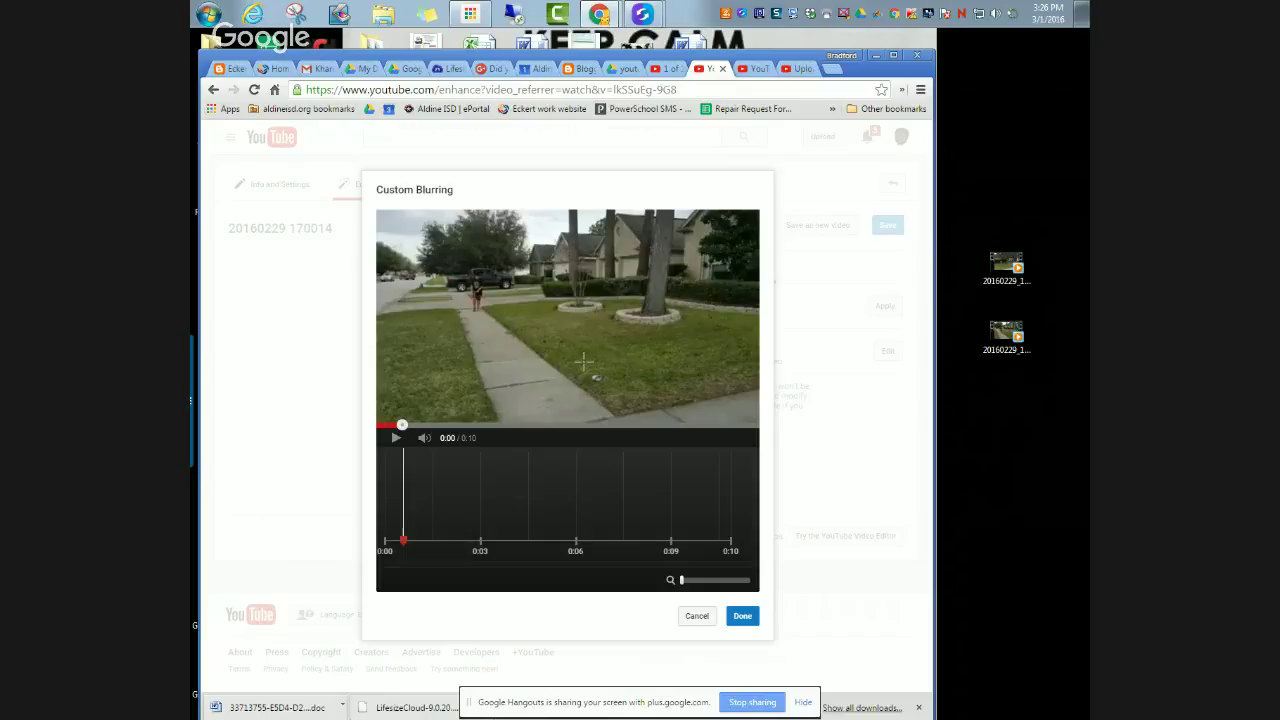
pyautogui.moveTo(584, 363); pyautogui.dragTo(620, 396)
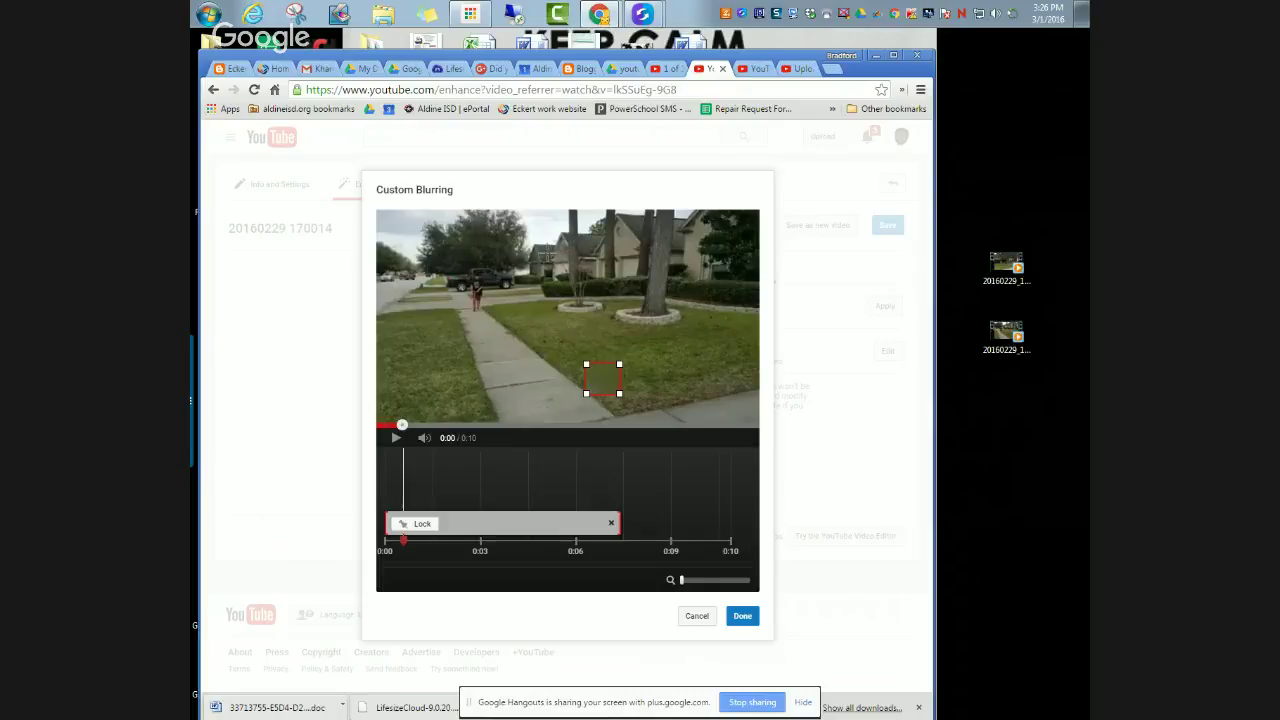
pyautogui.moveTo(548, 251); pyautogui.dragTo(606, 316)
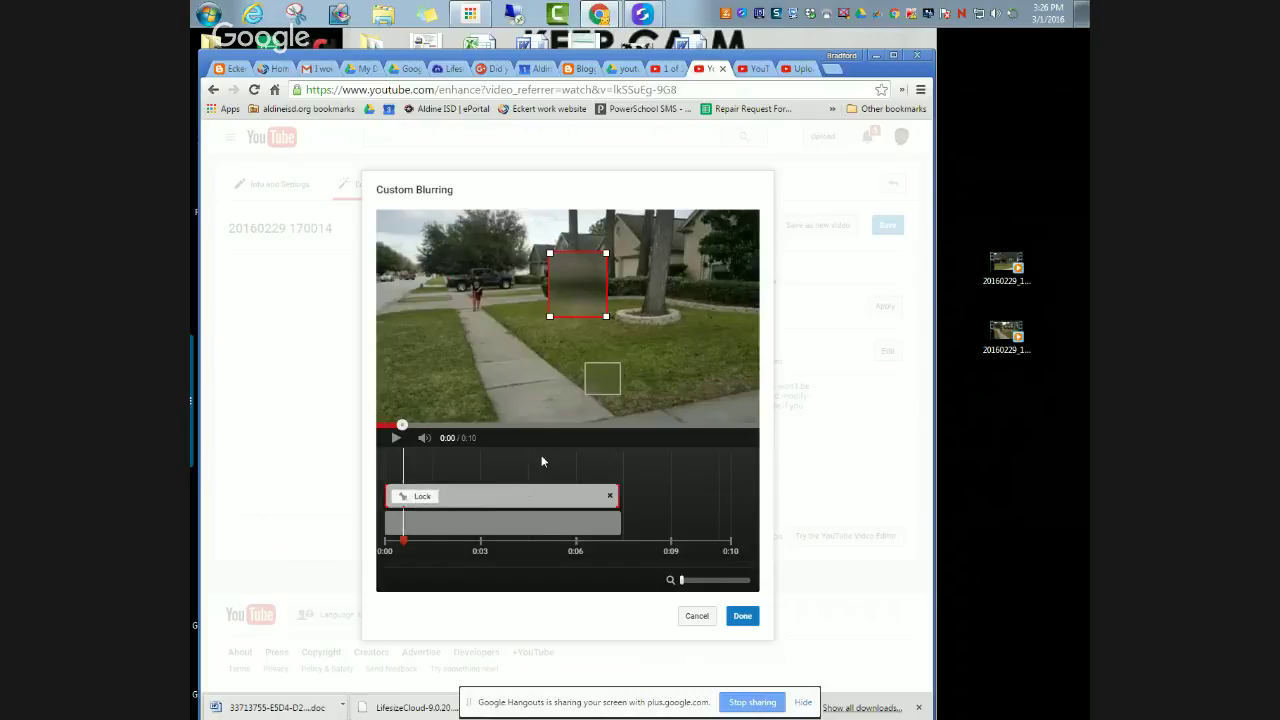
# Play the video with both custom blur areas, pause it just past 0:07 and return to the start
pyautogui.click(396, 441)
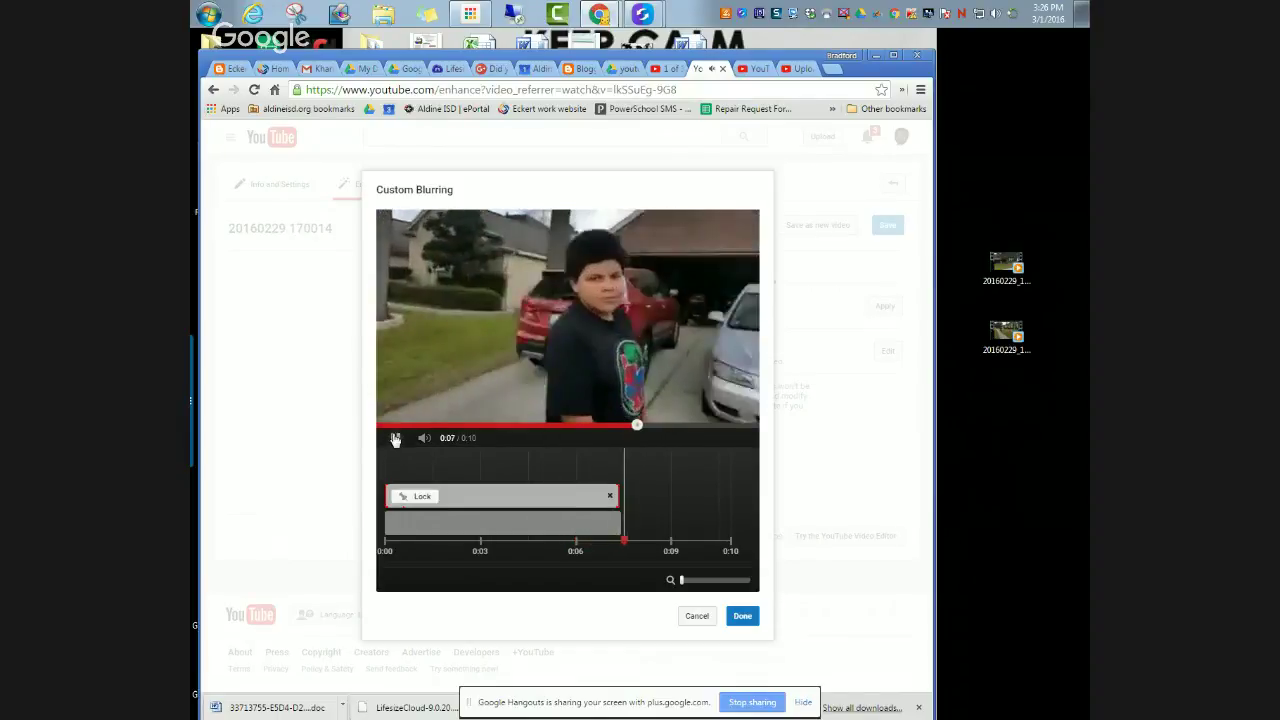
pyautogui.click(396, 438)
pyautogui.moveTo(643, 424)
pyautogui.mouseDown()
pyautogui.moveTo(412, 425)
pyautogui.moveTo(377, 443)
pyautogui.mouseUp()
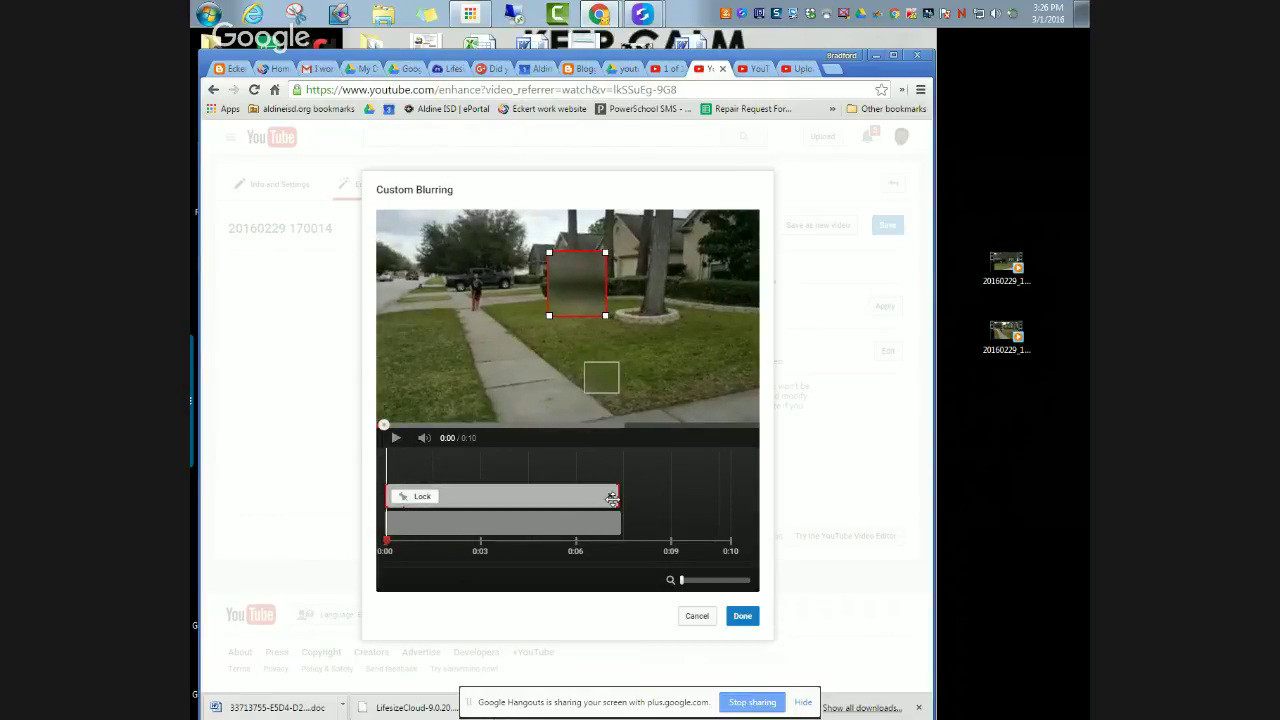
# Shorten the larger blur's duration to end at 0:03 and extend the lawn blur to 0:10
pyautogui.moveTo(617, 496); pyautogui.dragTo(531, 493)
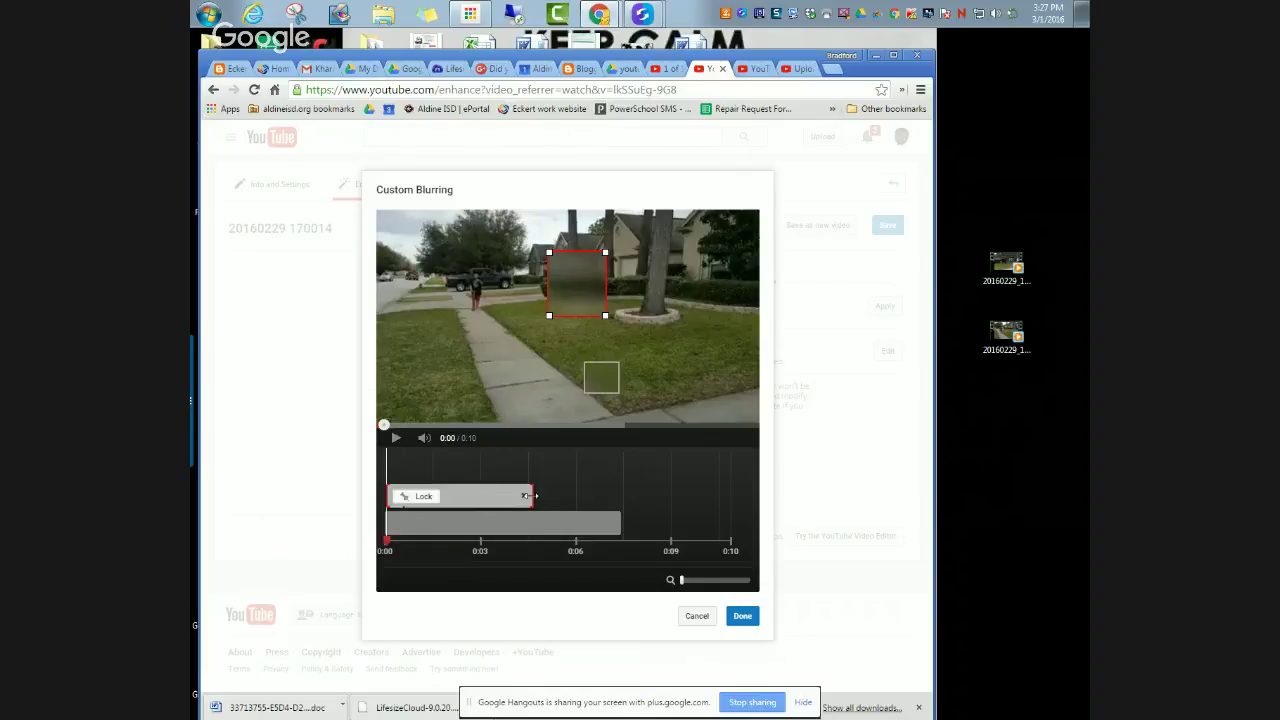
pyautogui.moveTo(527, 496); pyautogui.dragTo(473, 496)
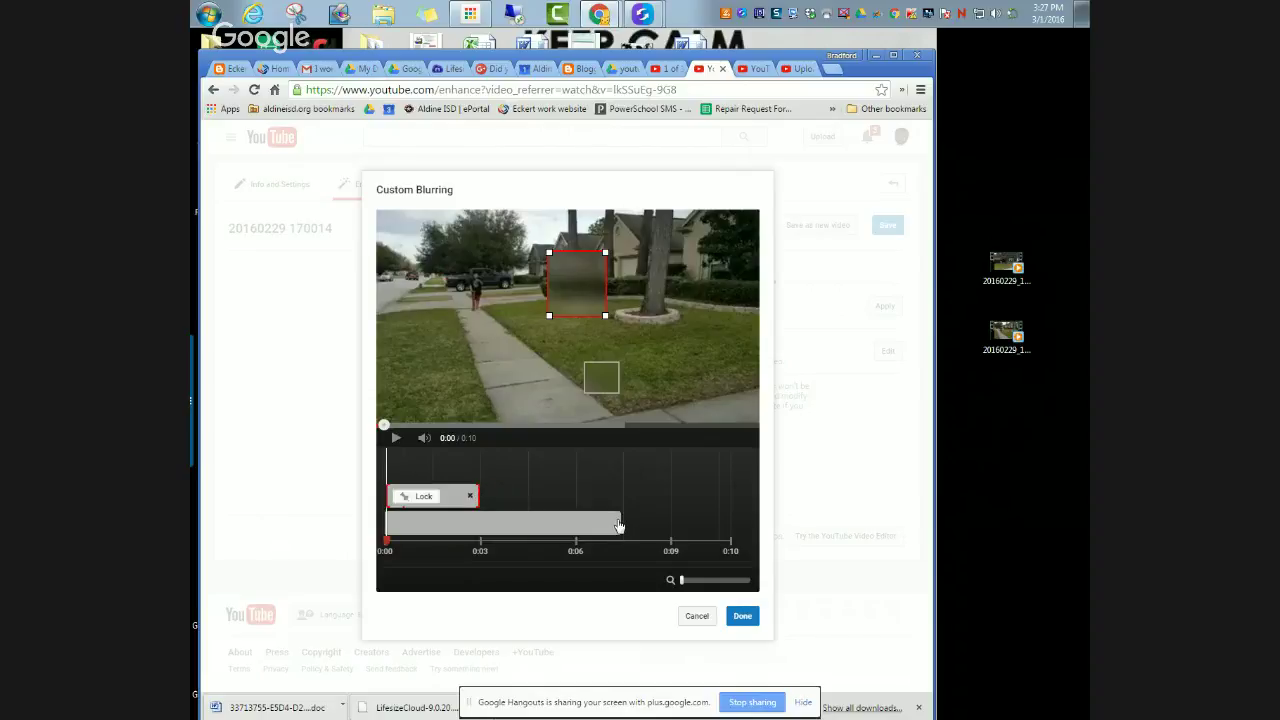
pyautogui.click(617, 527)
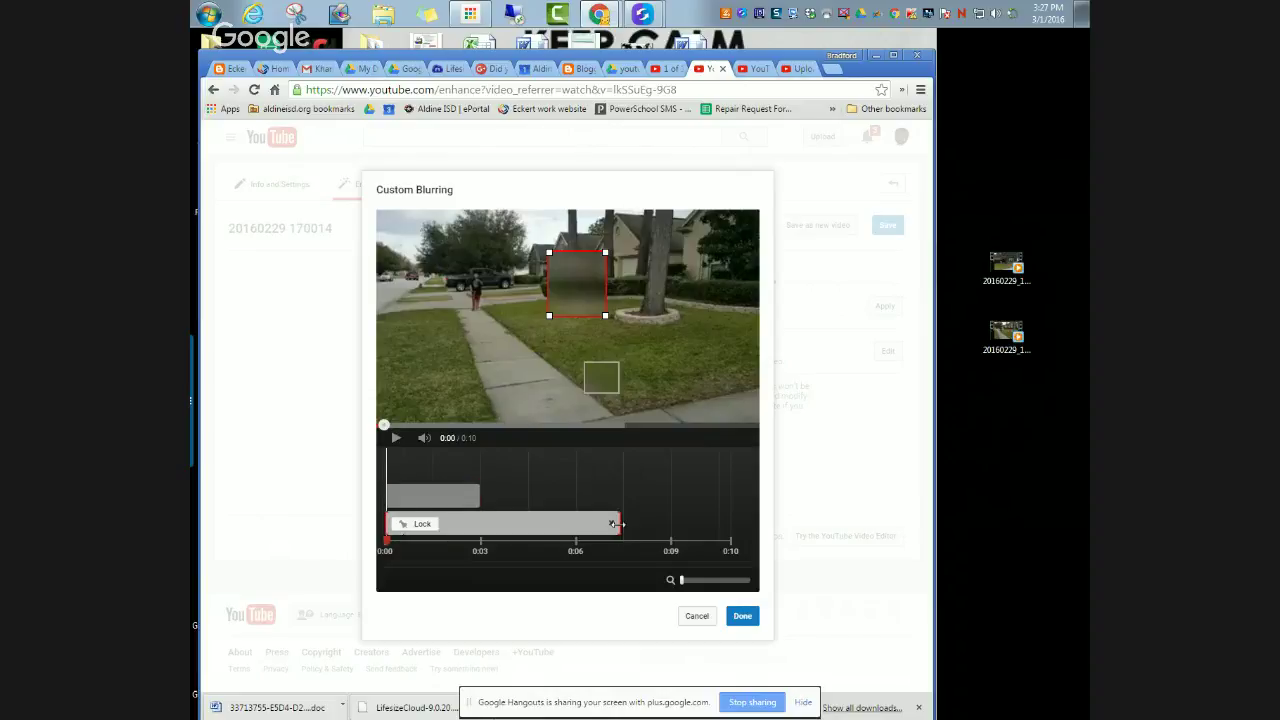
pyautogui.moveTo(617, 523); pyautogui.dragTo(736, 527)
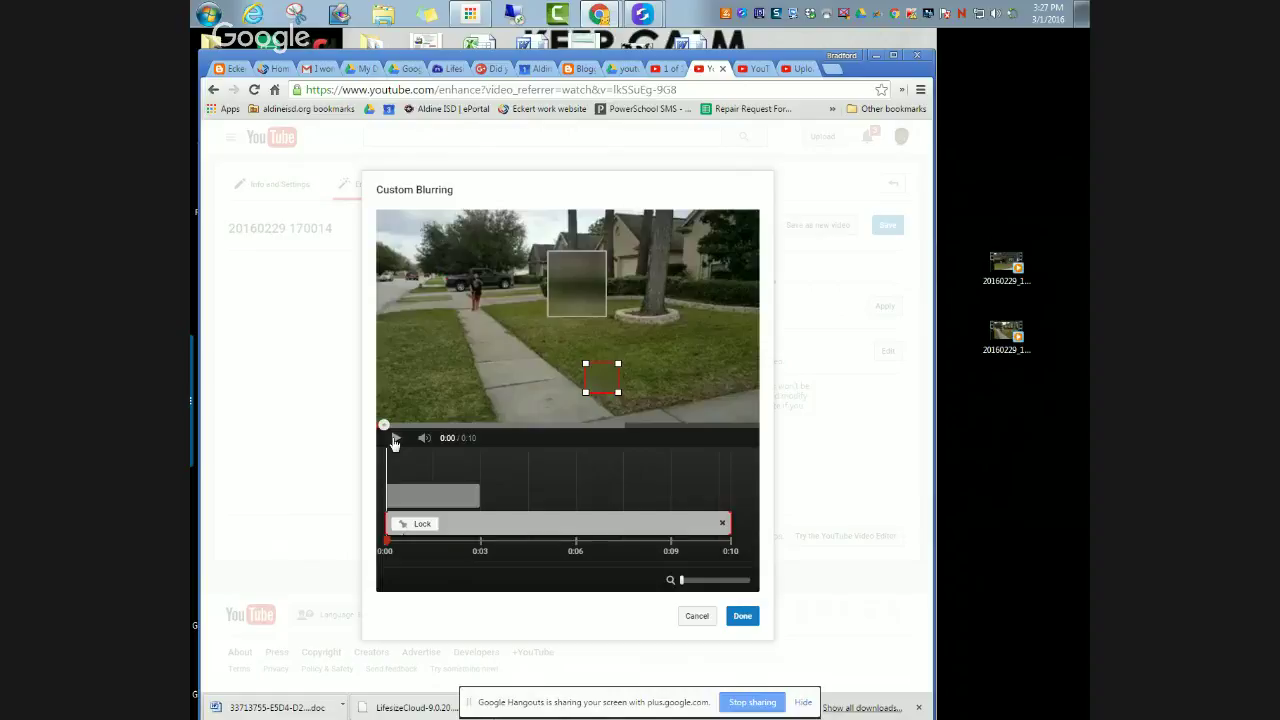
# Lock the lawn blur area in place after a brief preview, and play the video to its end and again
pyautogui.click(395, 440)
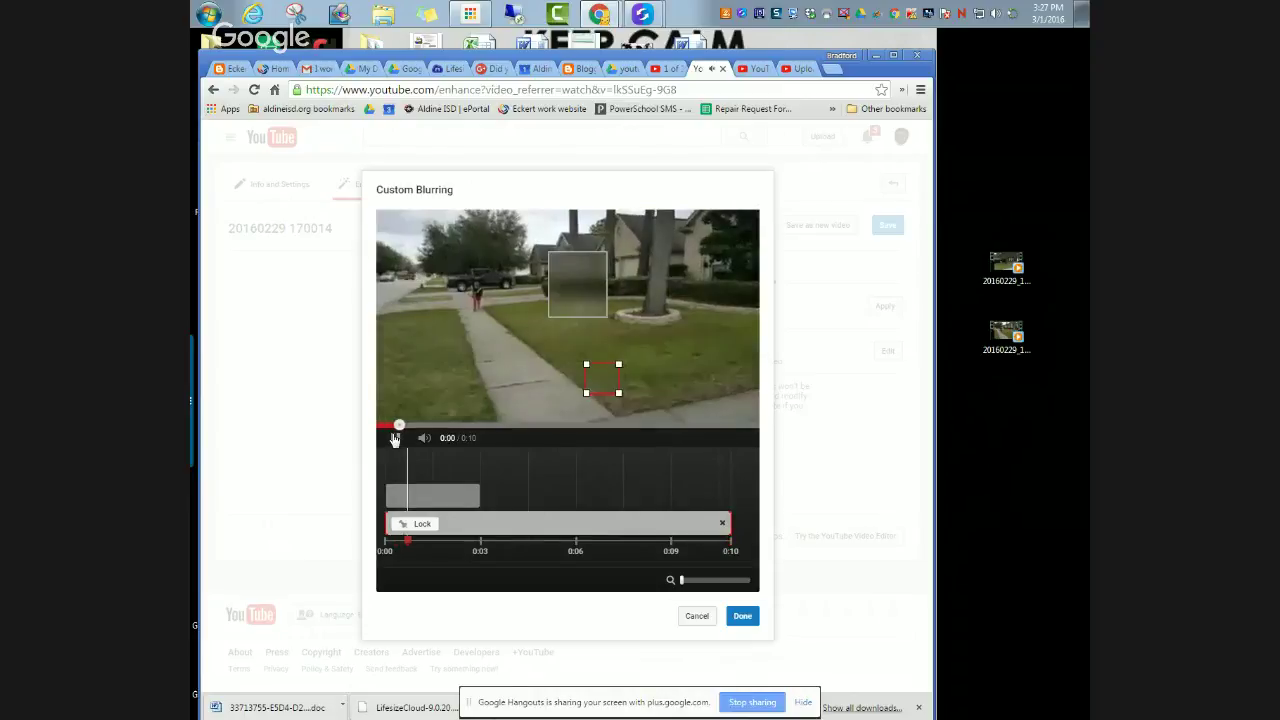
pyautogui.click(395, 439)
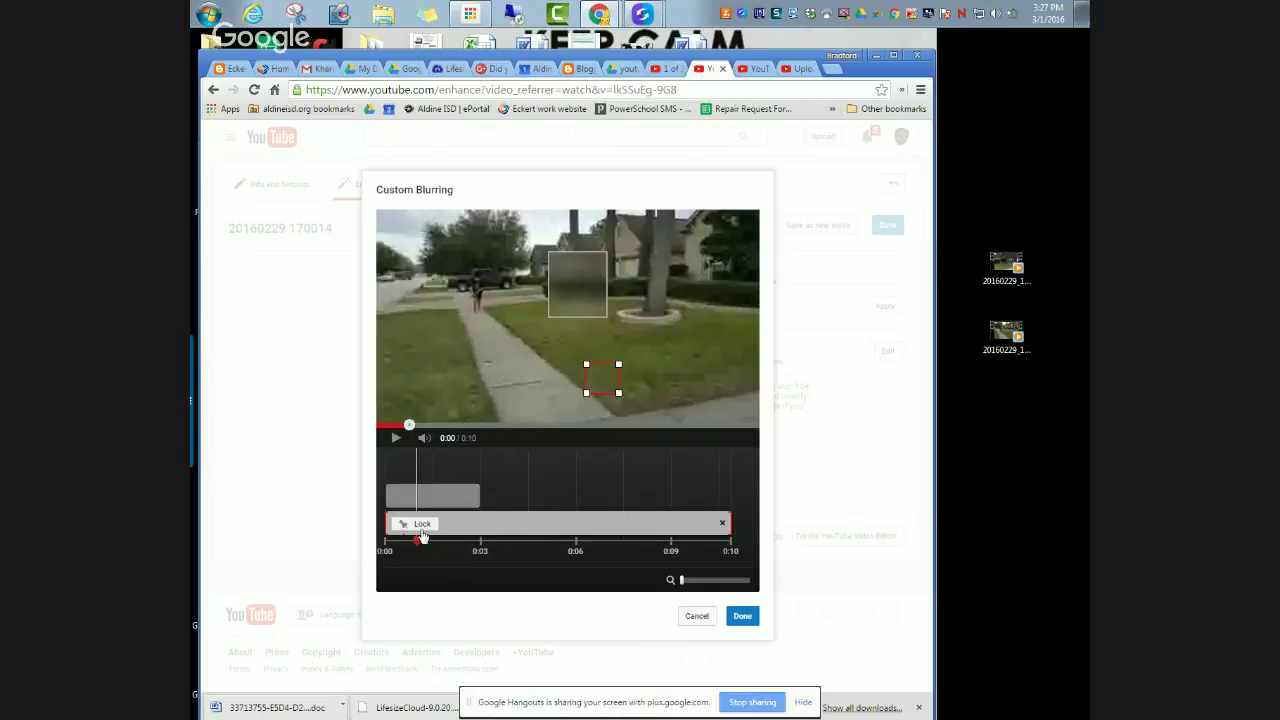
pyautogui.click(421, 525)
pyautogui.click(395, 440)
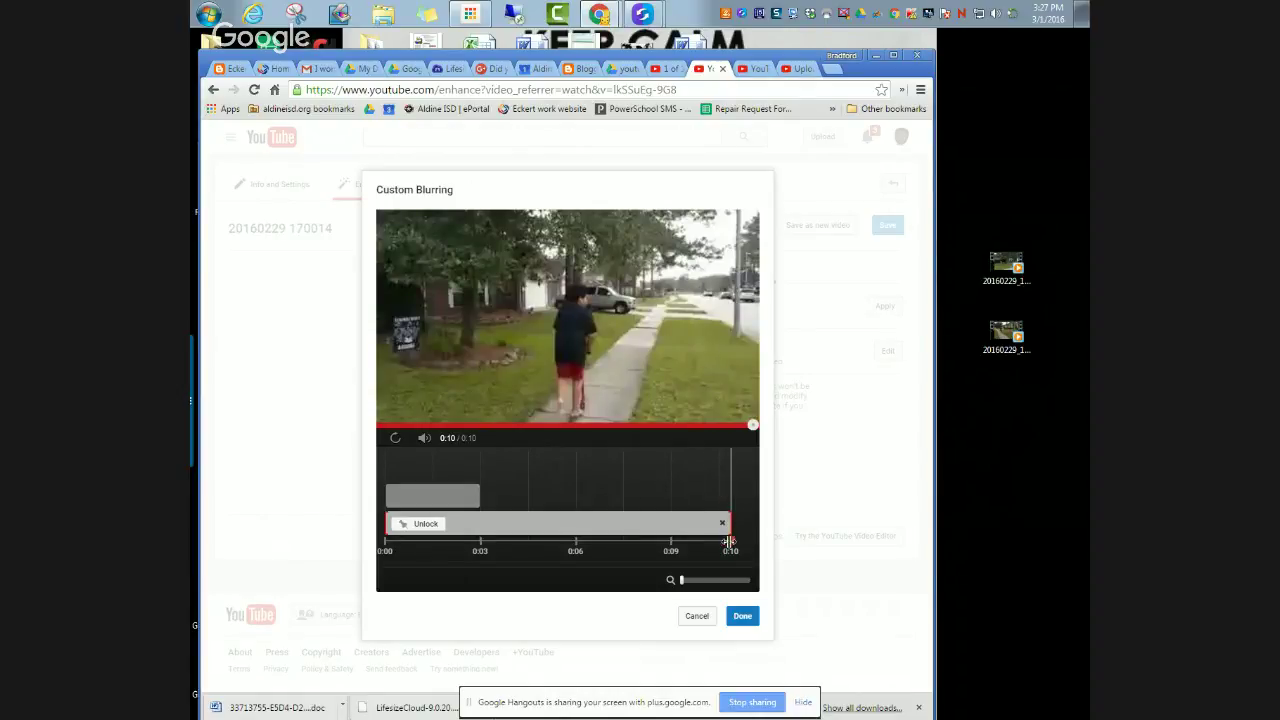
pyautogui.press('space')
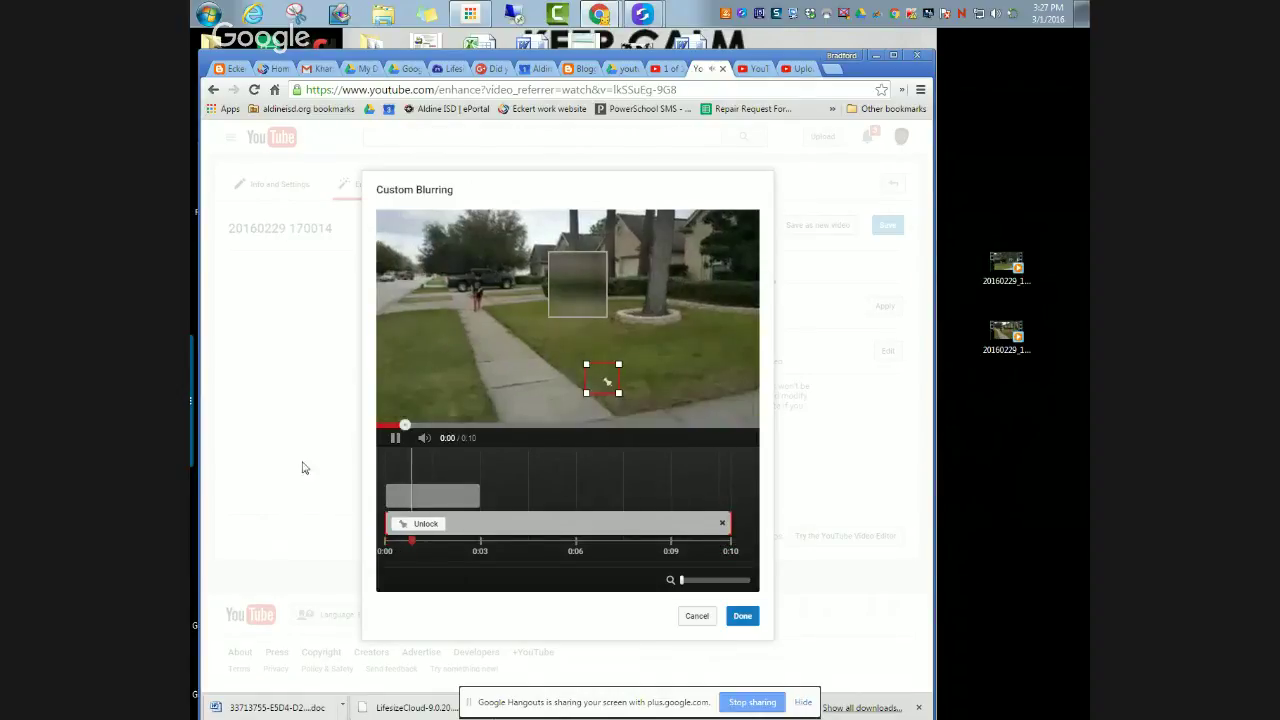
# Pause the video at about 0:02, draw a small blur area over the distant walking person and dismiss the message notification
pyautogui.click(396, 441)
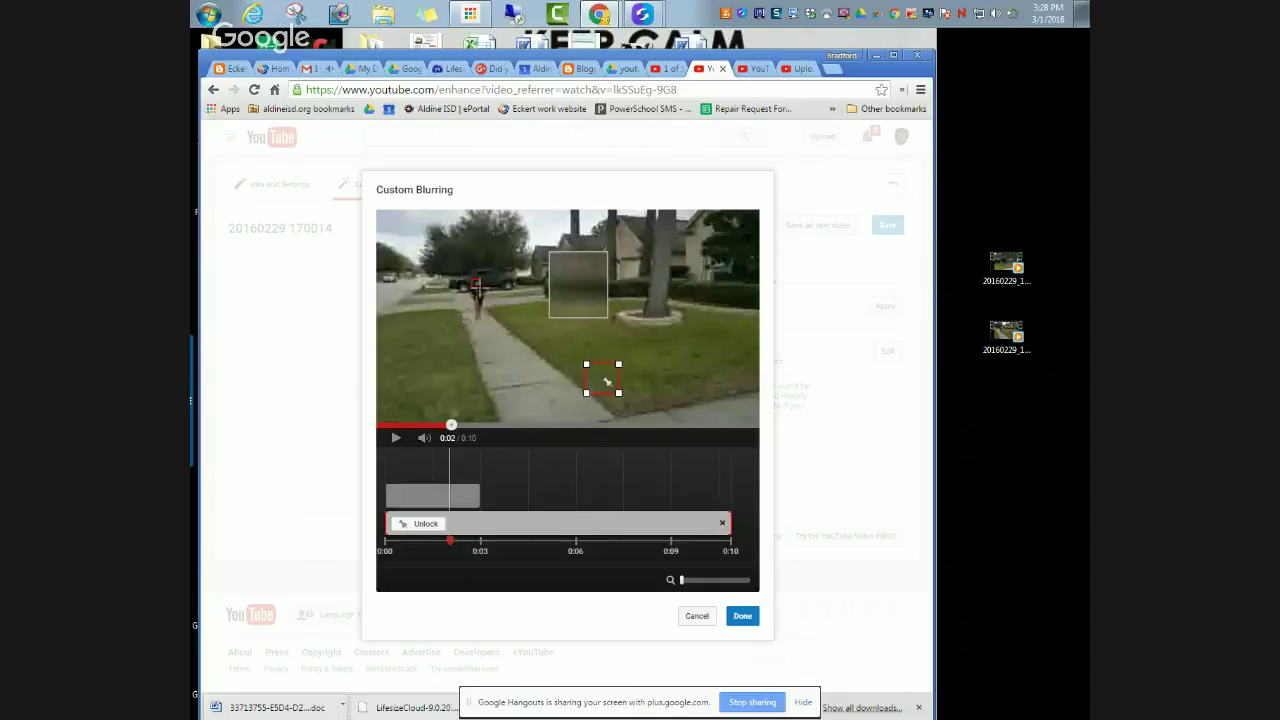
pyautogui.moveTo(471, 280); pyautogui.dragTo(495, 293)
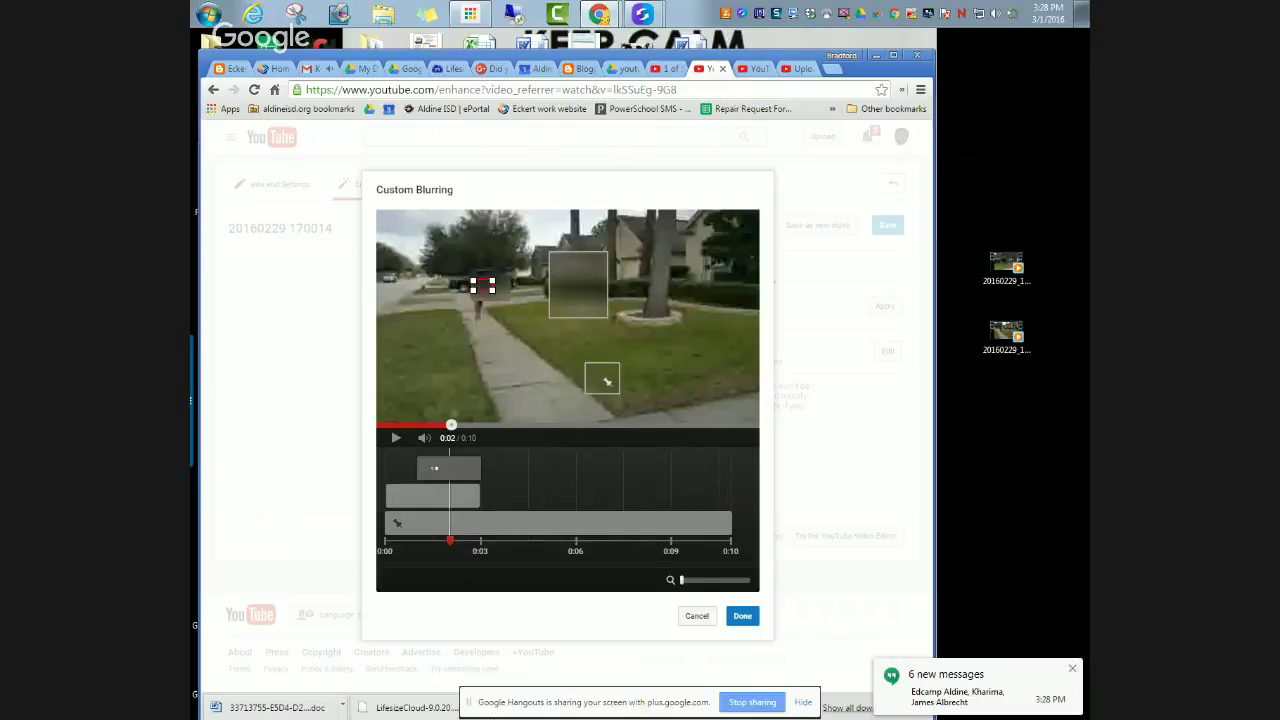
pyautogui.click(1072, 667)
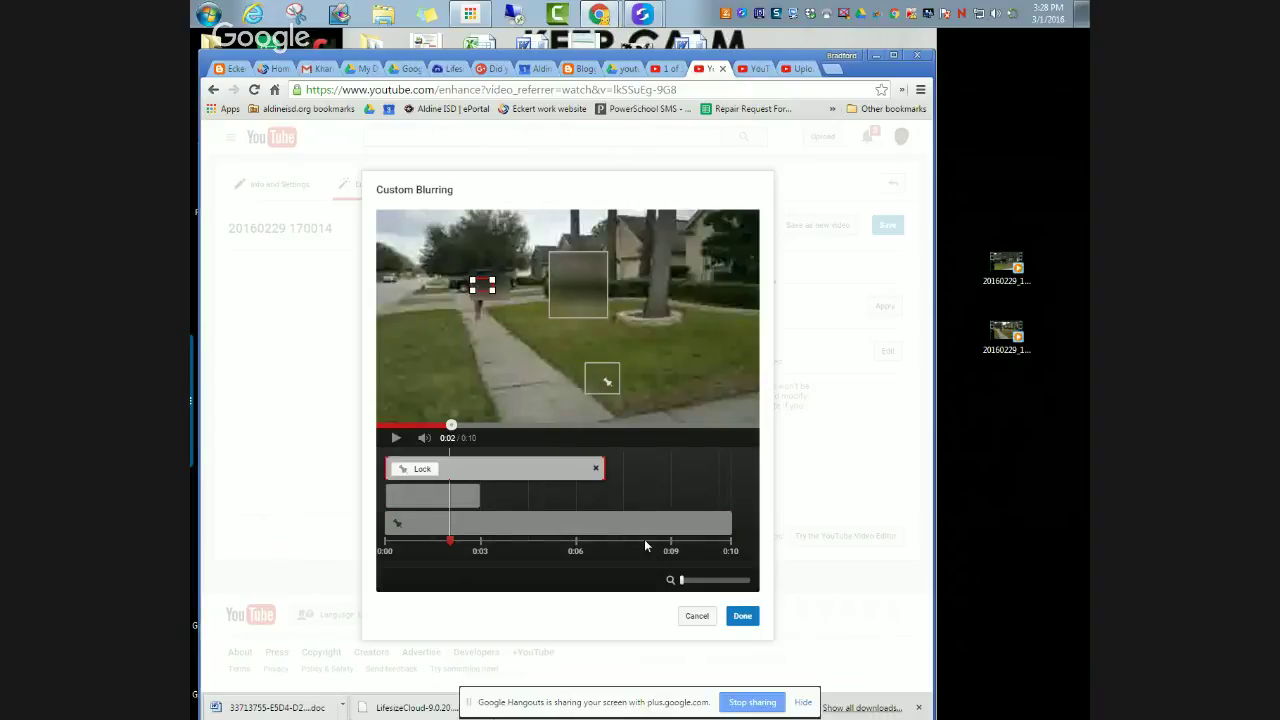